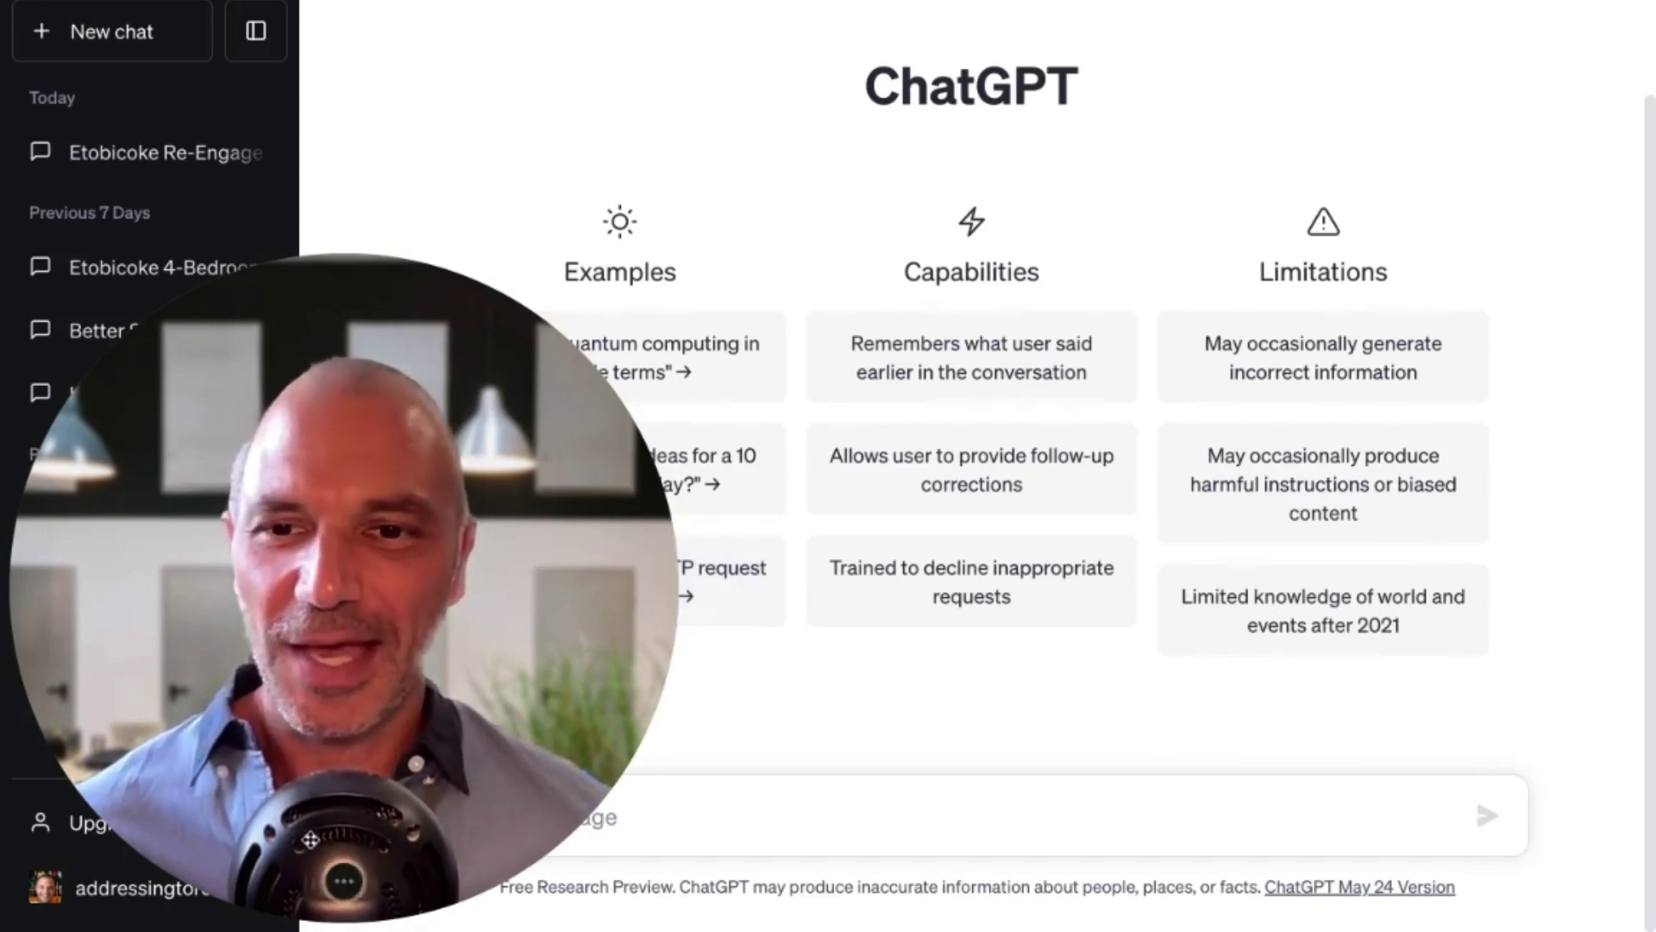
- Ask ChatGPT for a drip campaign of emails and texts to re-engage buyers of Etobicoke listings
{"action": "left_click_drag", "start_coordinate": [310, 839], "coordinate": [414, 592]}
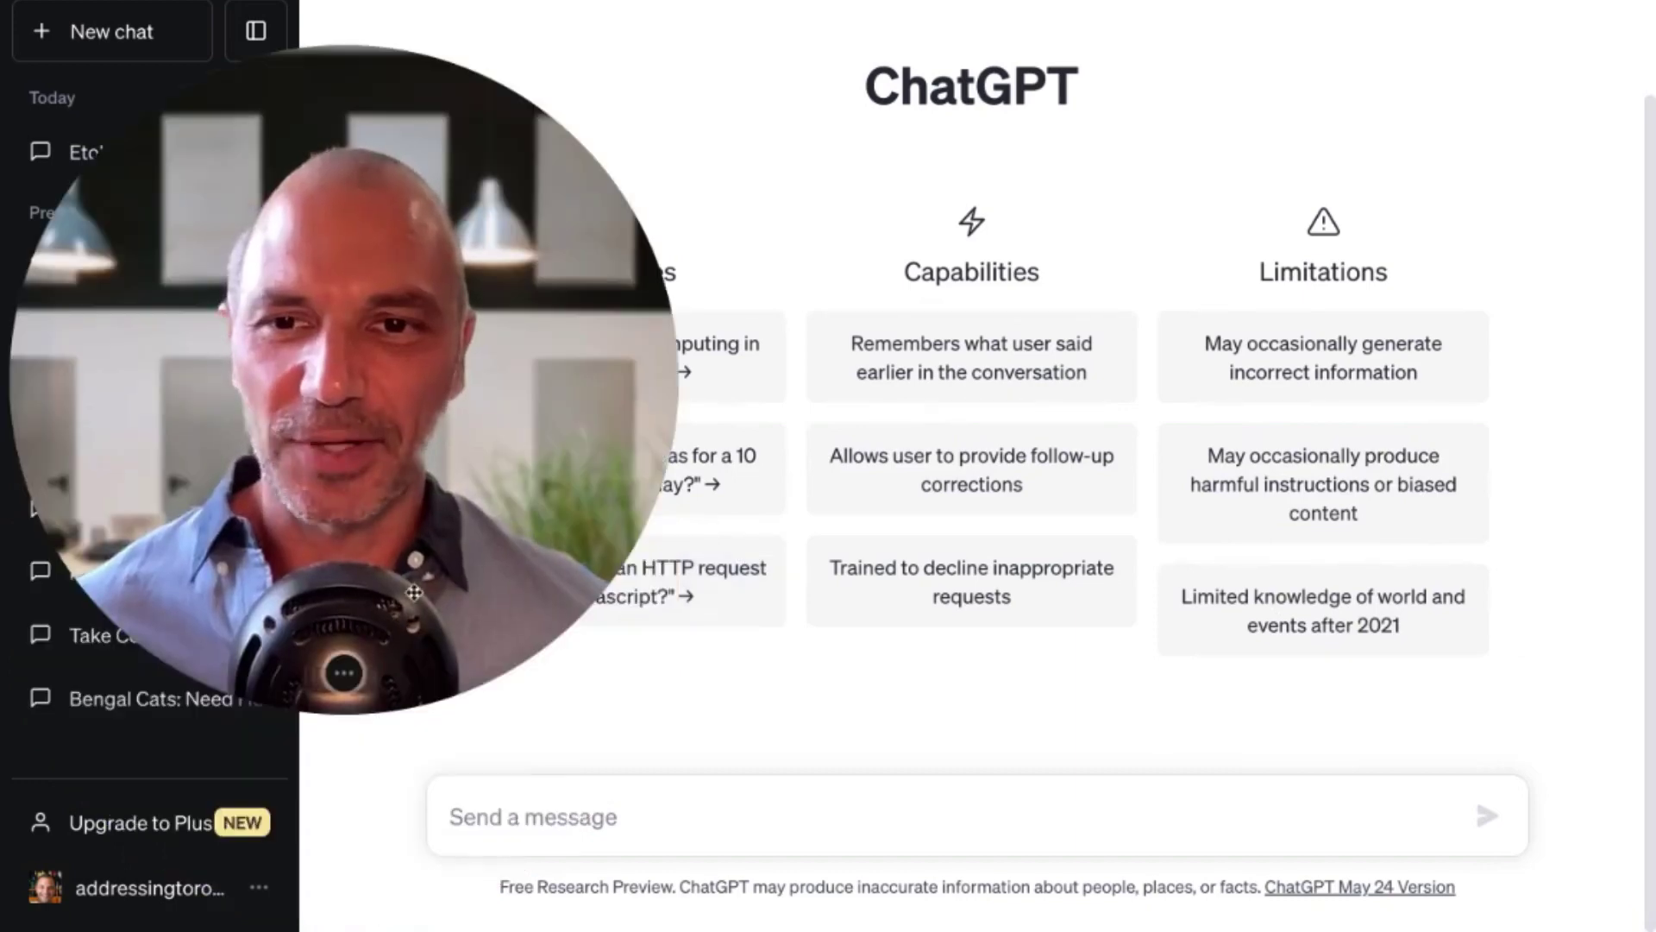
{"action": "left_click", "coordinate": [334, 676]}
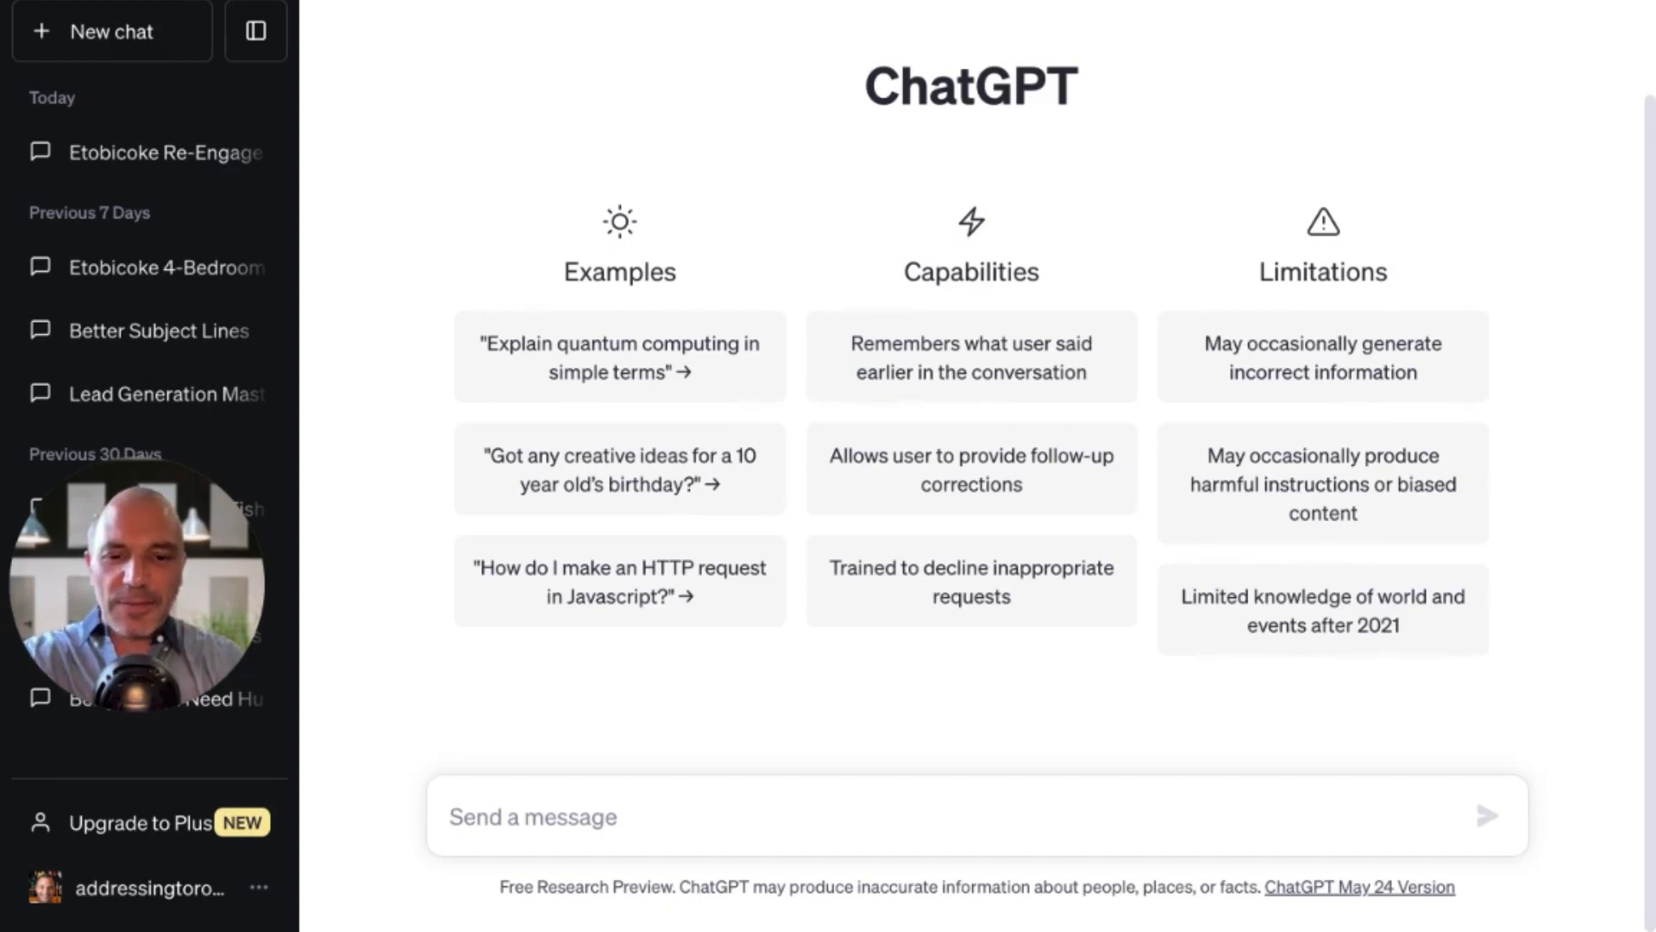
{"action": "type", "text": "create"}
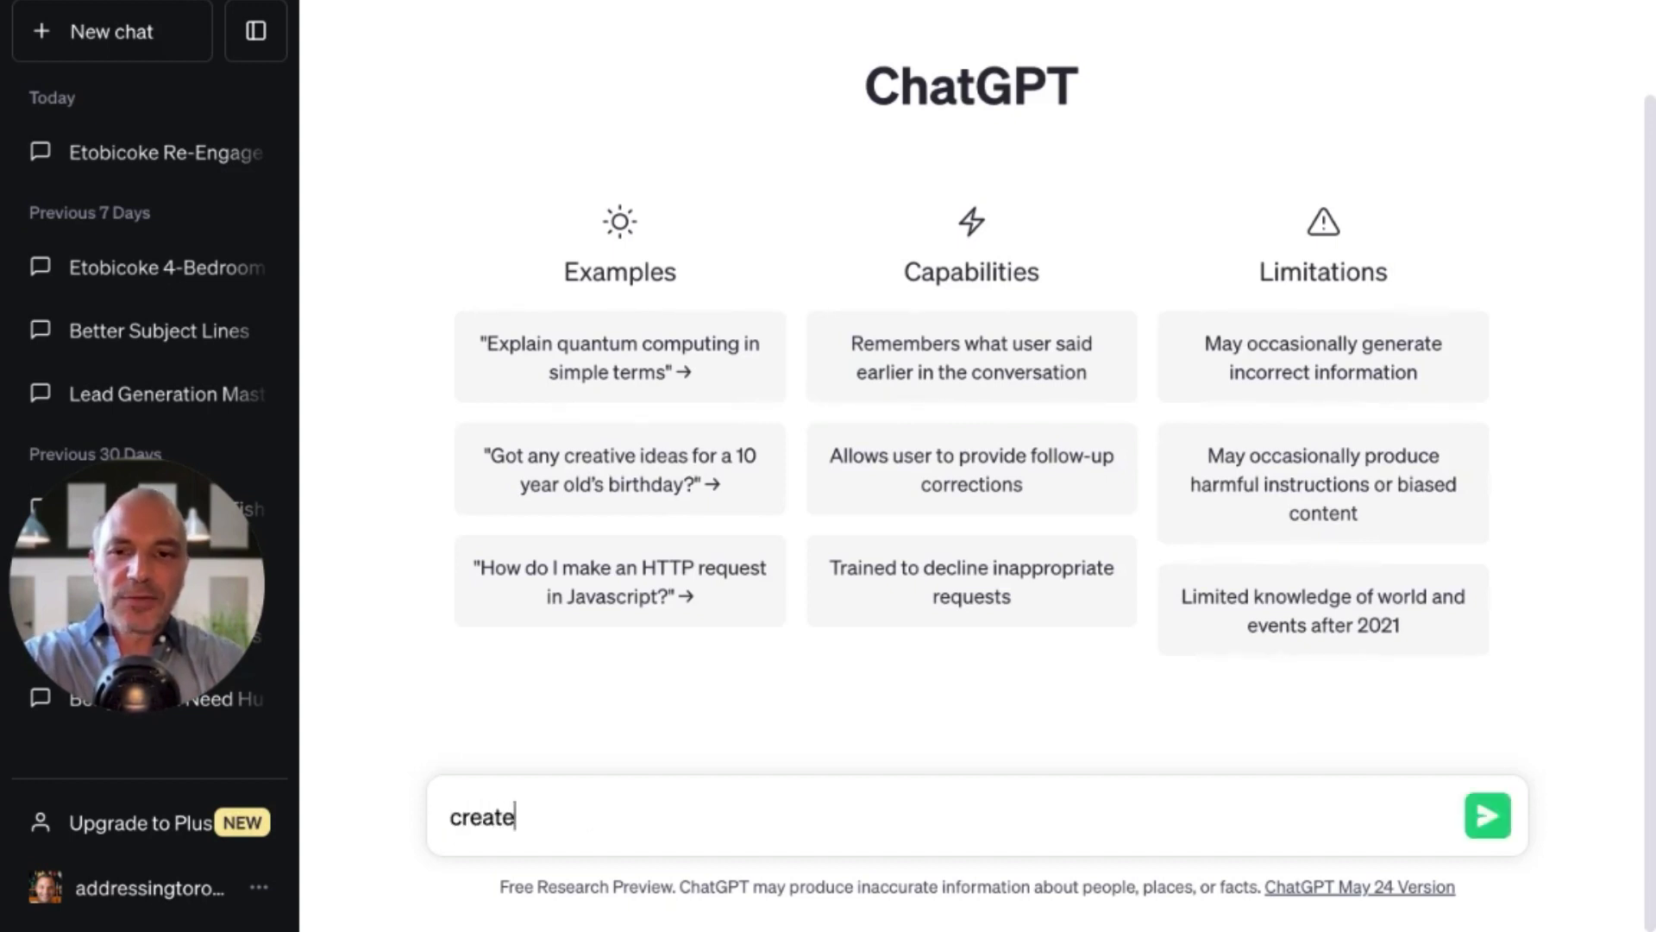
{"action": "type", "text": " a drop"}
{"action": "key", "text": "BackSpace"}
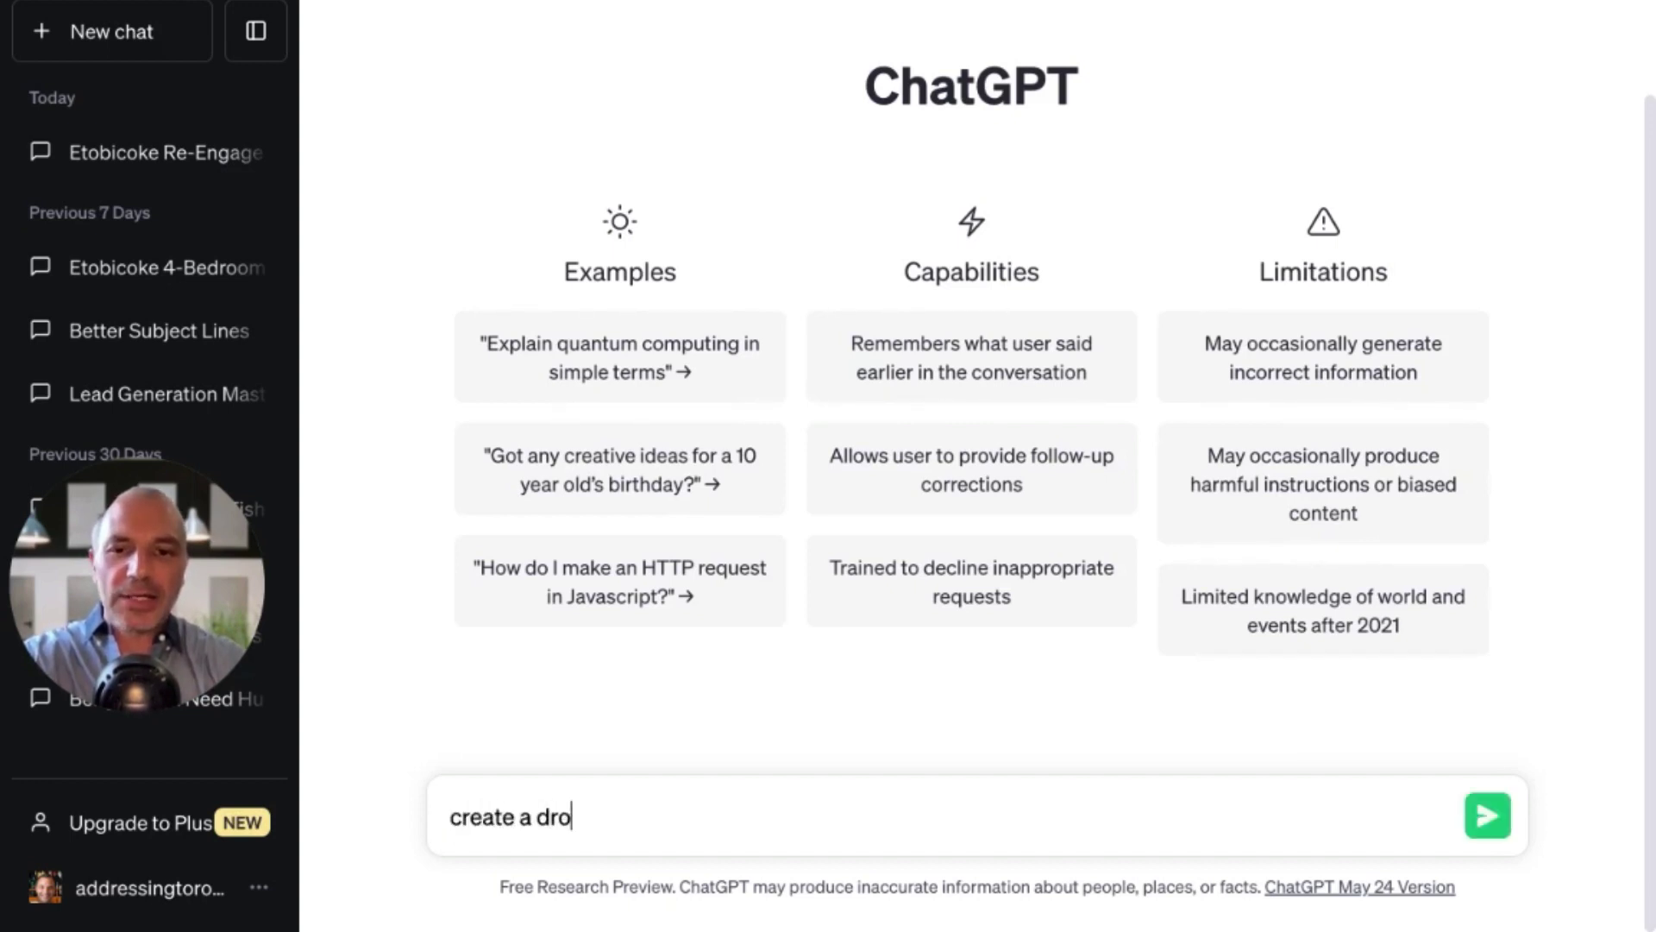
{"action": "key", "text": "BackSpace"}
{"action": "type", "text": "ip campaig"}
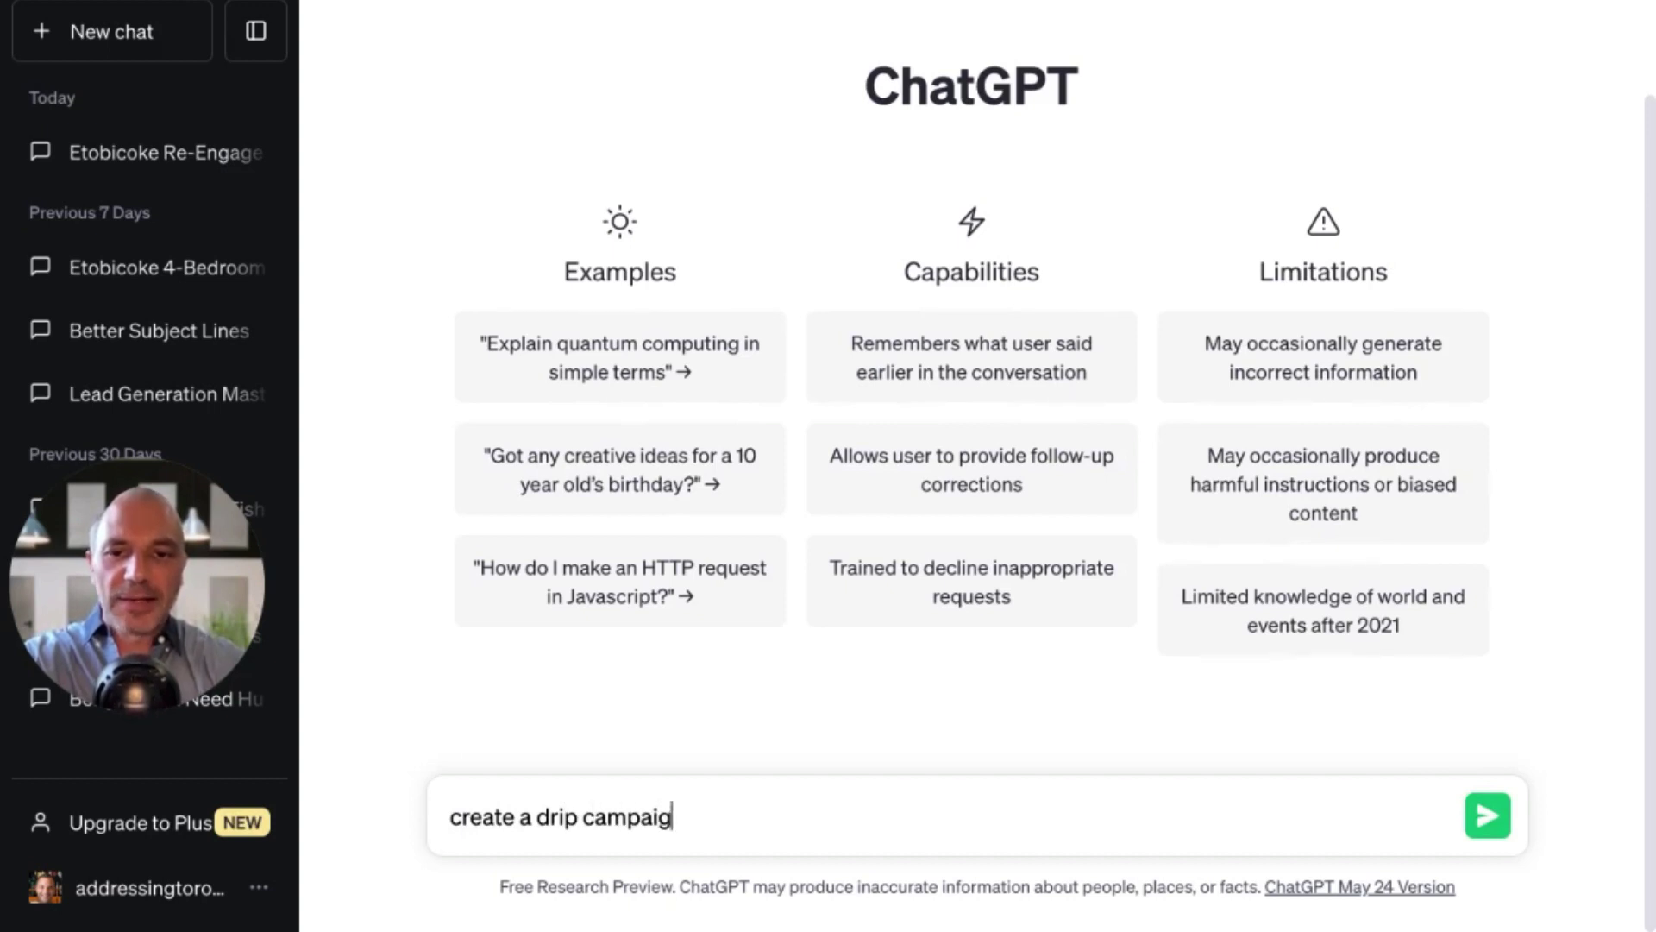
{"action": "type", "text": "n for real"}
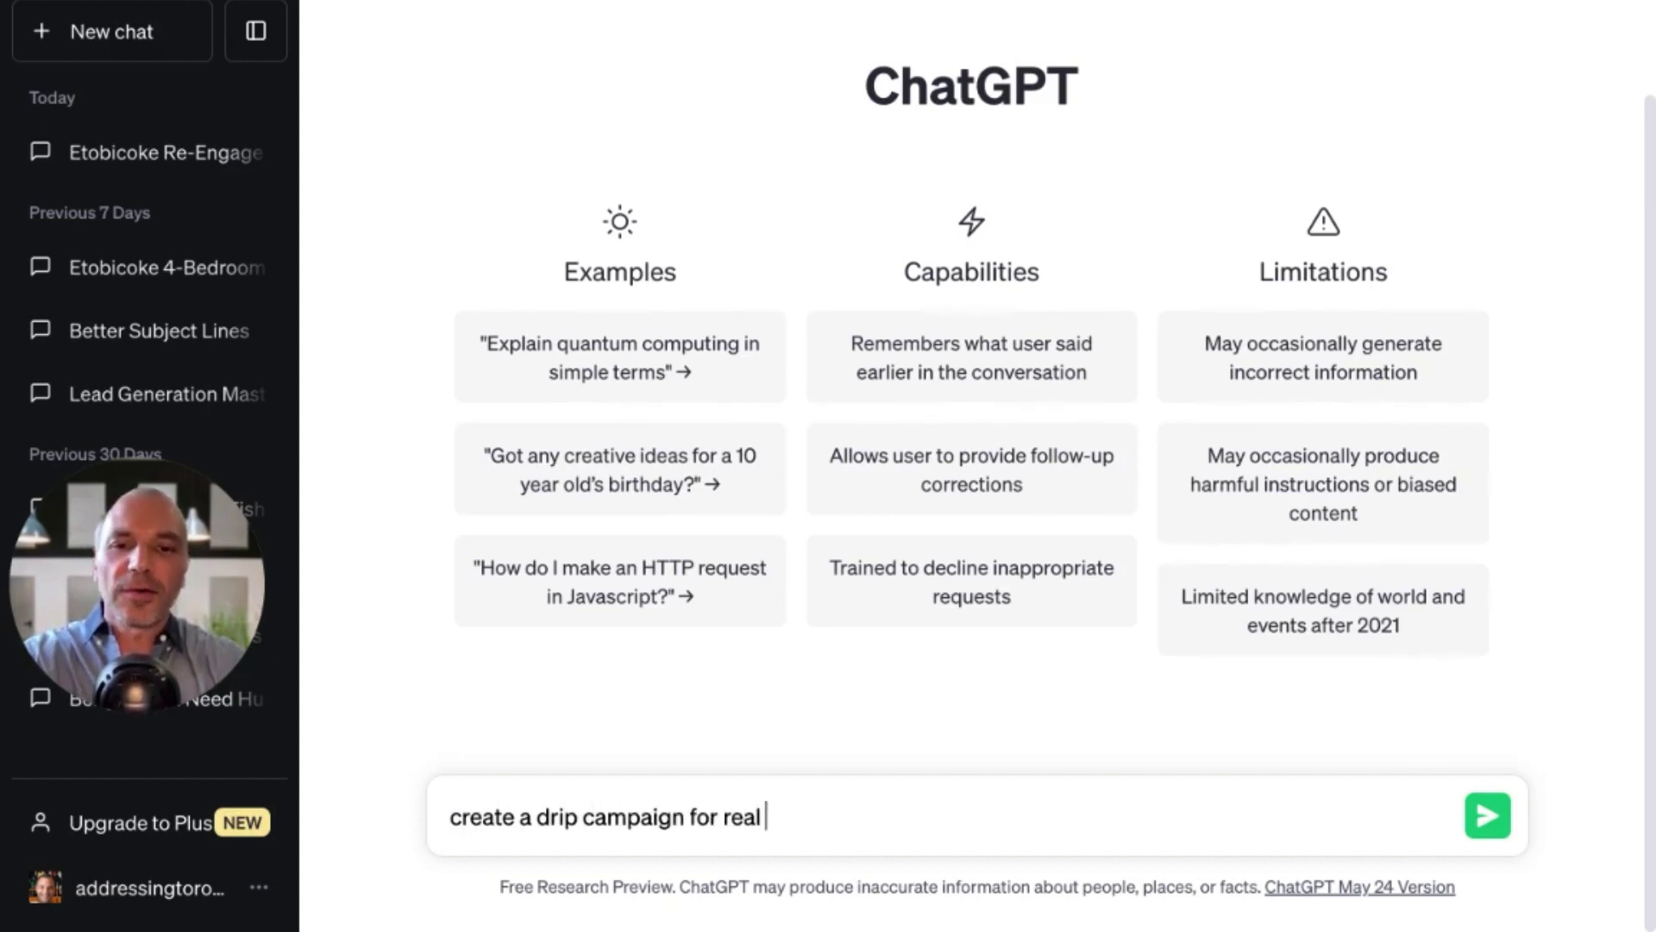
{"action": "type", "text": " estate buyers"}
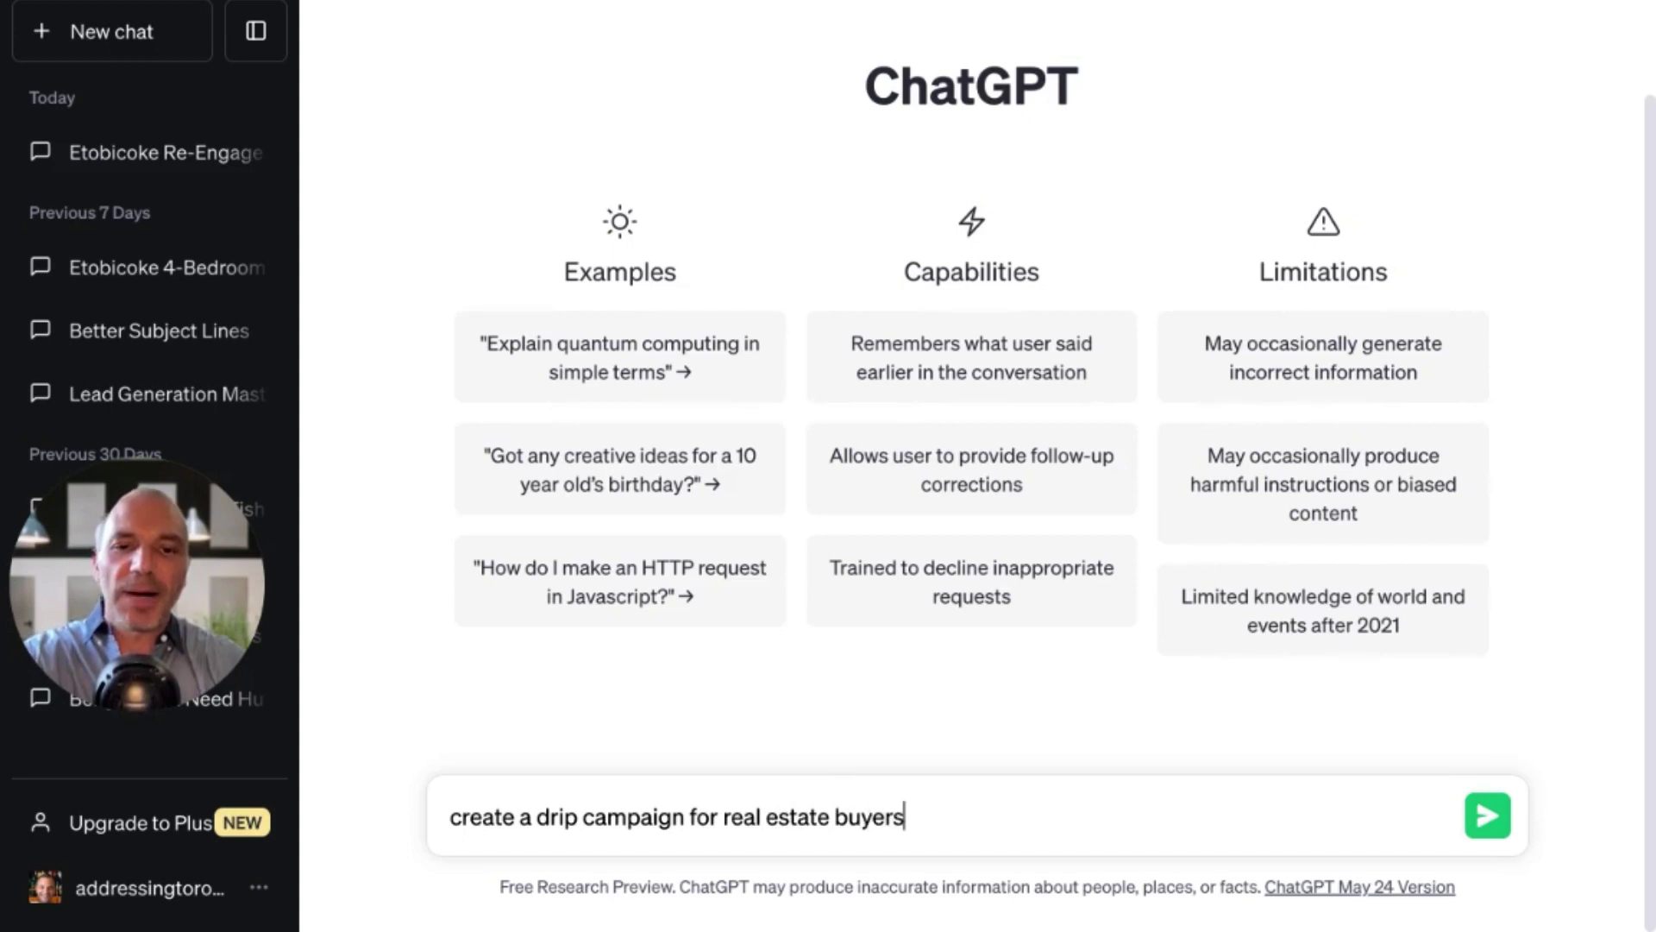
{"action": "type", "text": " who"}
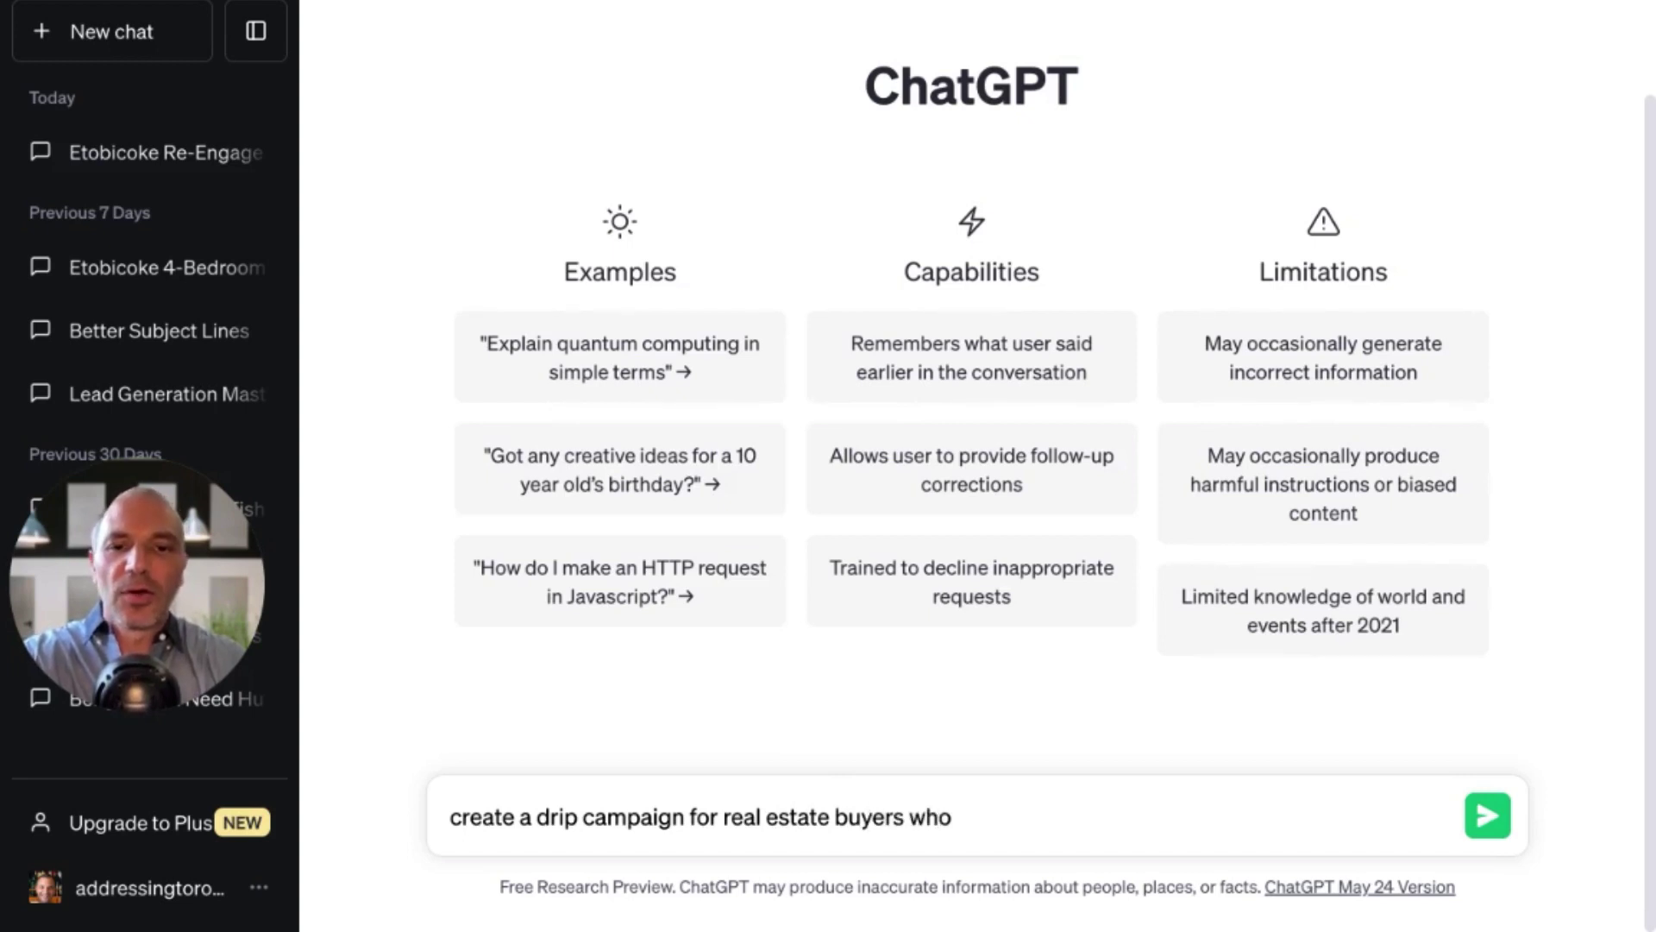
{"action": "type", "text": " signed up "}
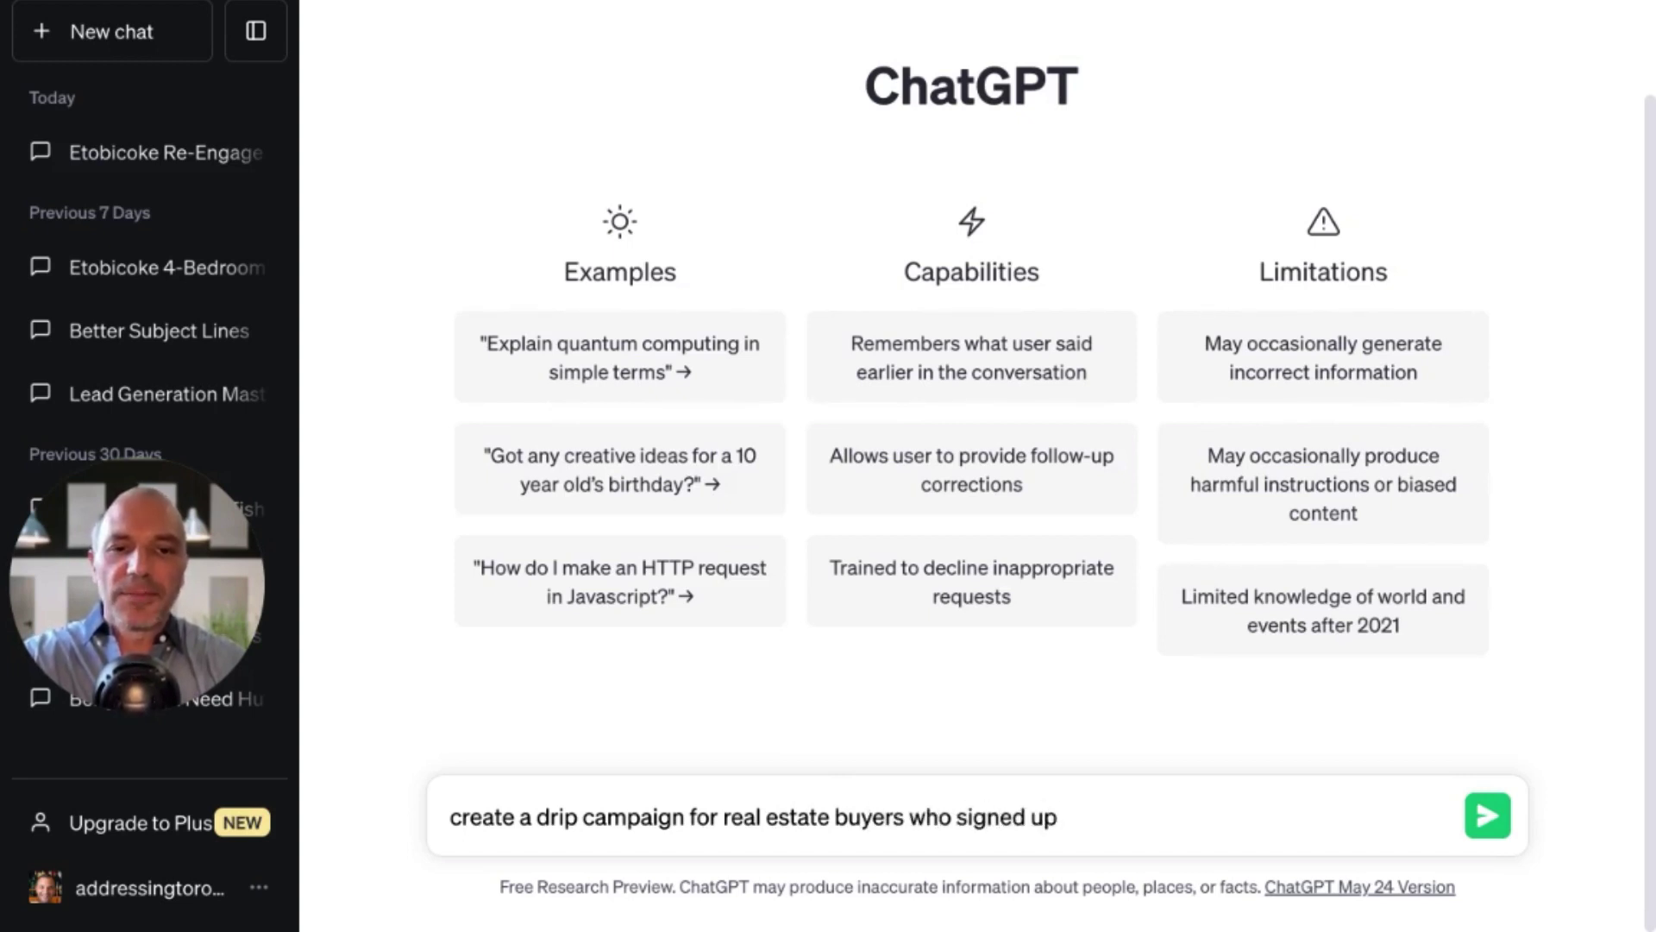
{"action": "type", "text": "inter"}
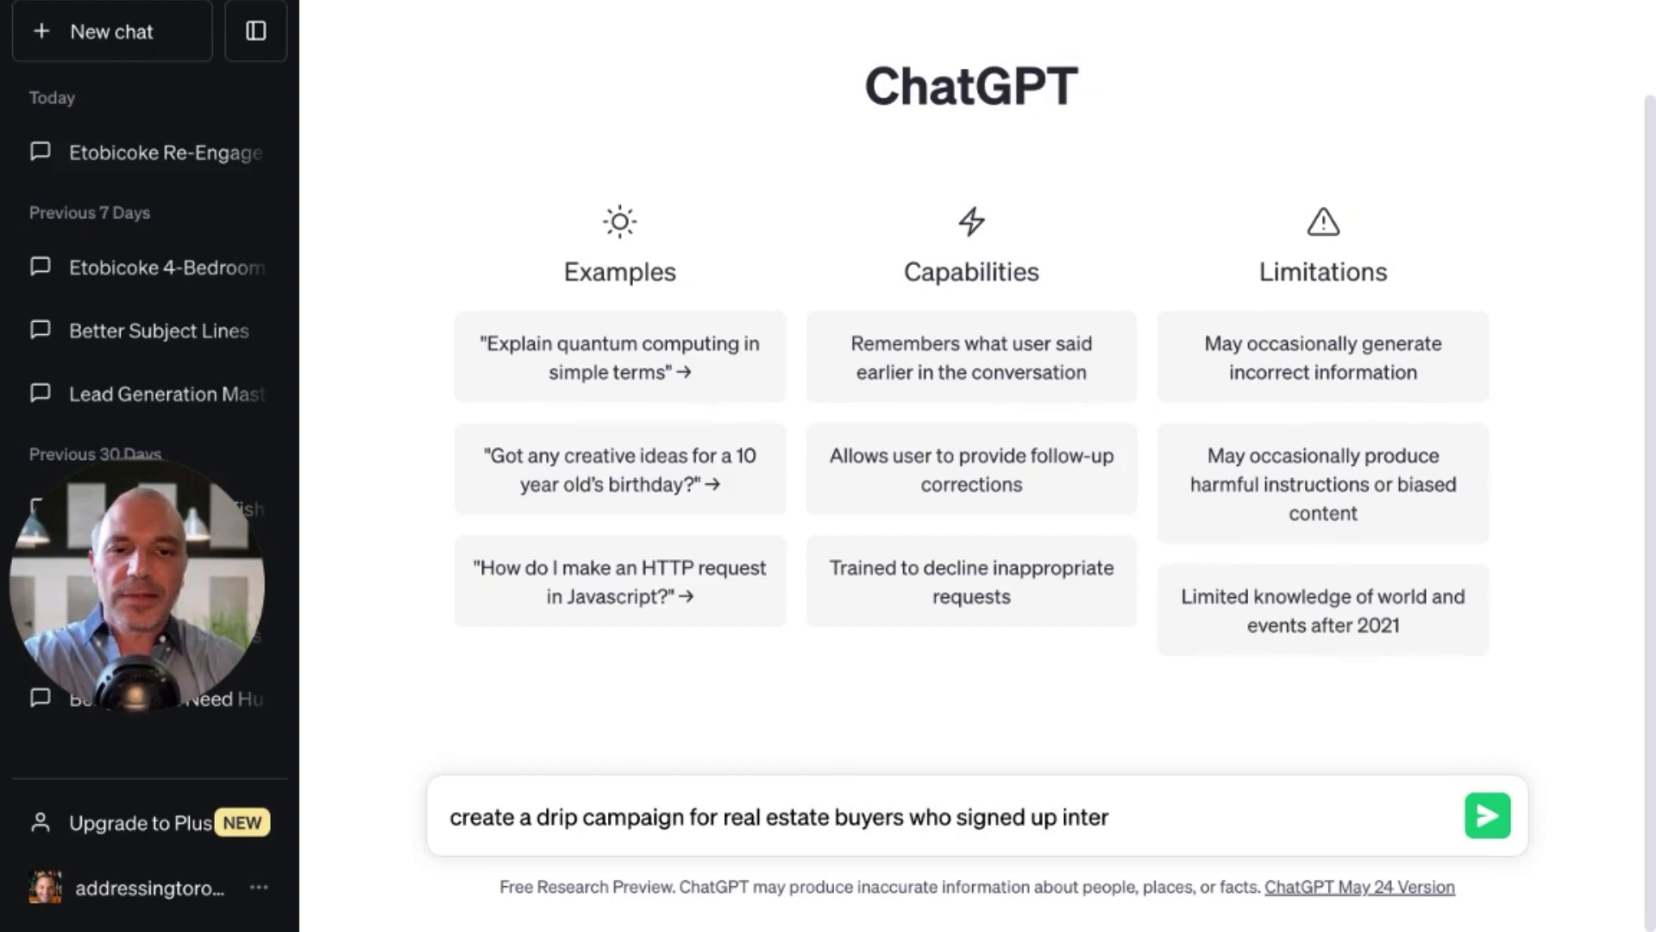
{"action": "type", "text": "ested to r"}
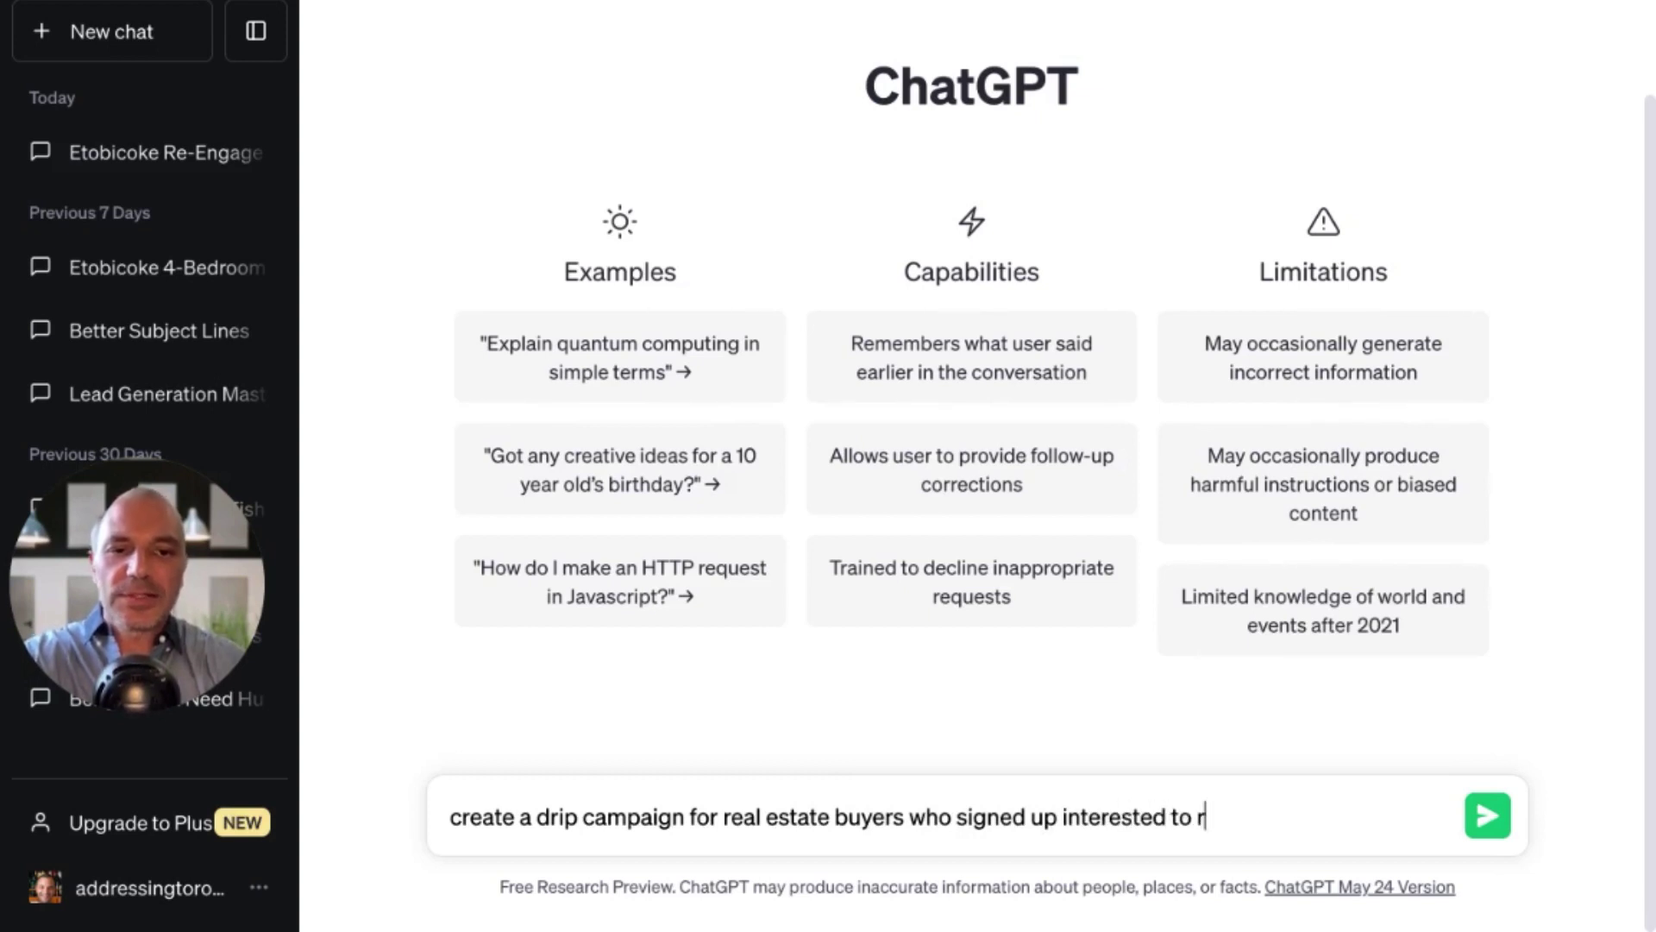
{"action": "type", "text": "eceive listings in deo"}
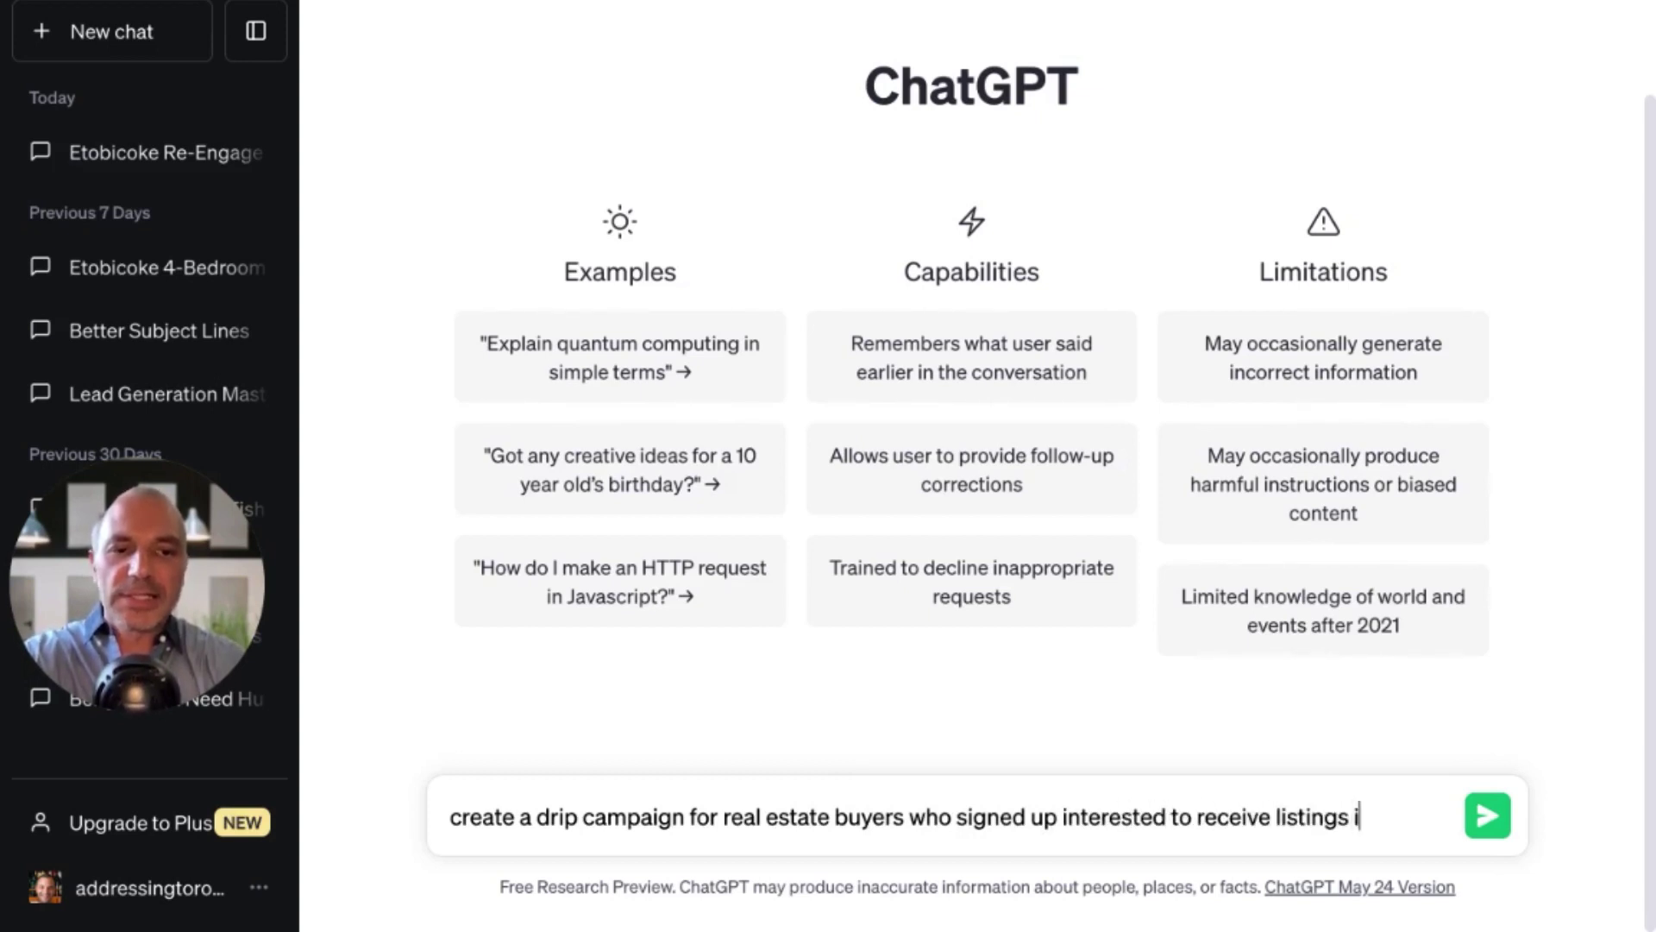
{"action": "key", "text": "BackSpace"}
{"action": "key", "text": "BackSpace"}
{"action": "key", "text": "BackSpace"}
{"action": "type", "text": "Et"}
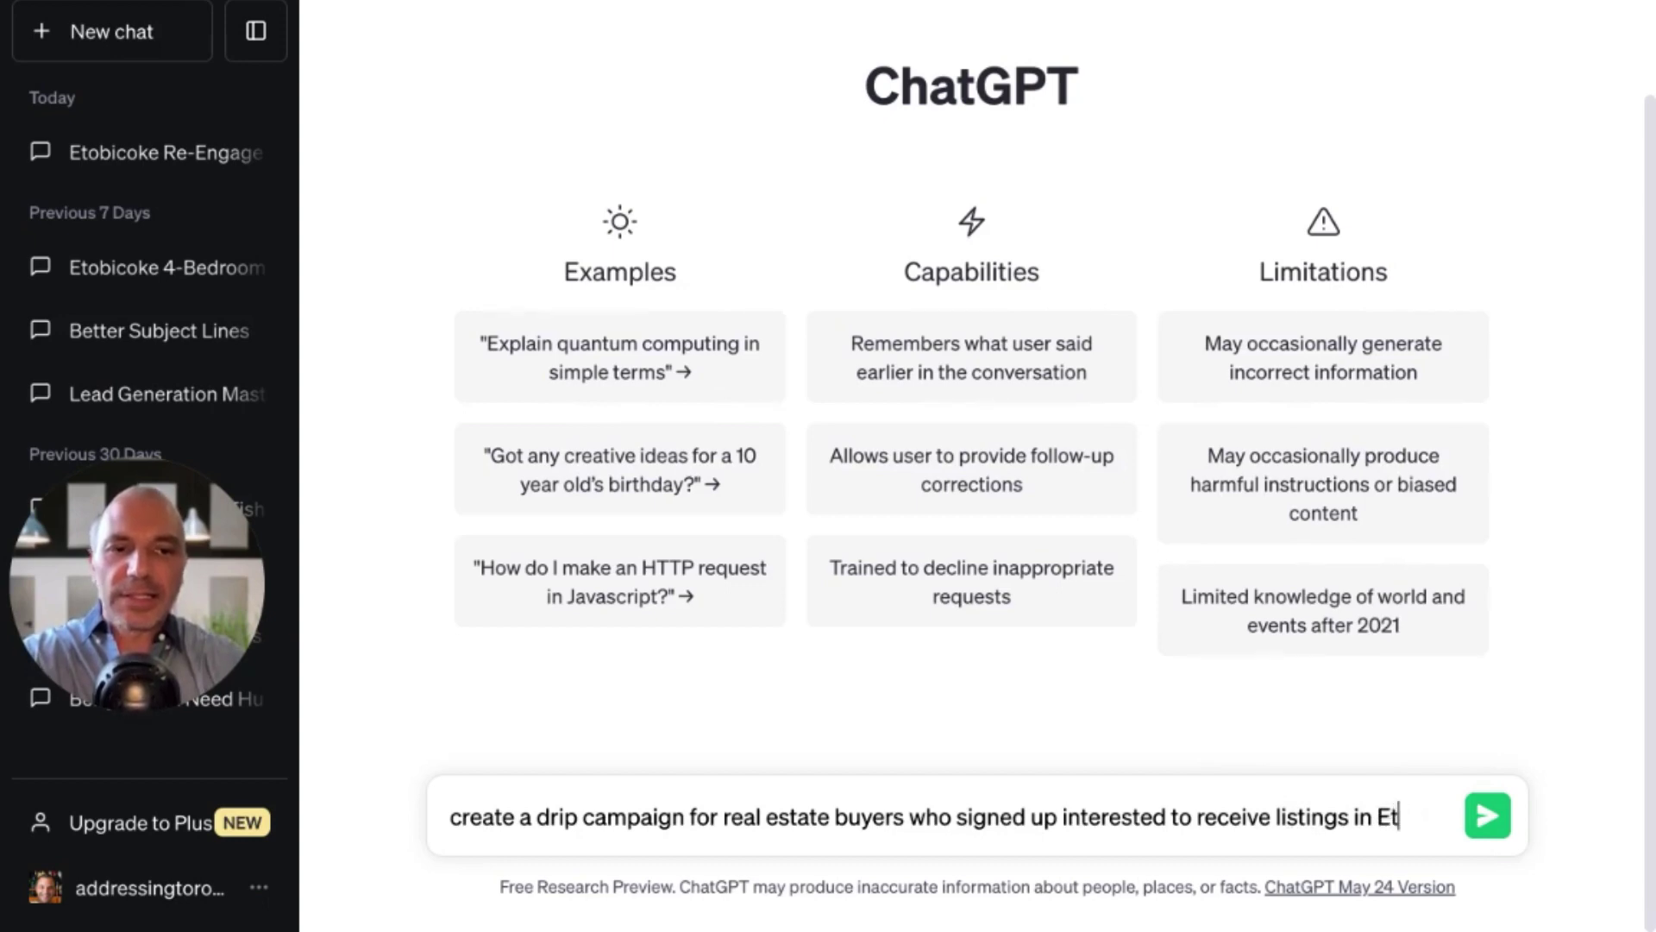
{"action": "type", "text": "obicoke"}
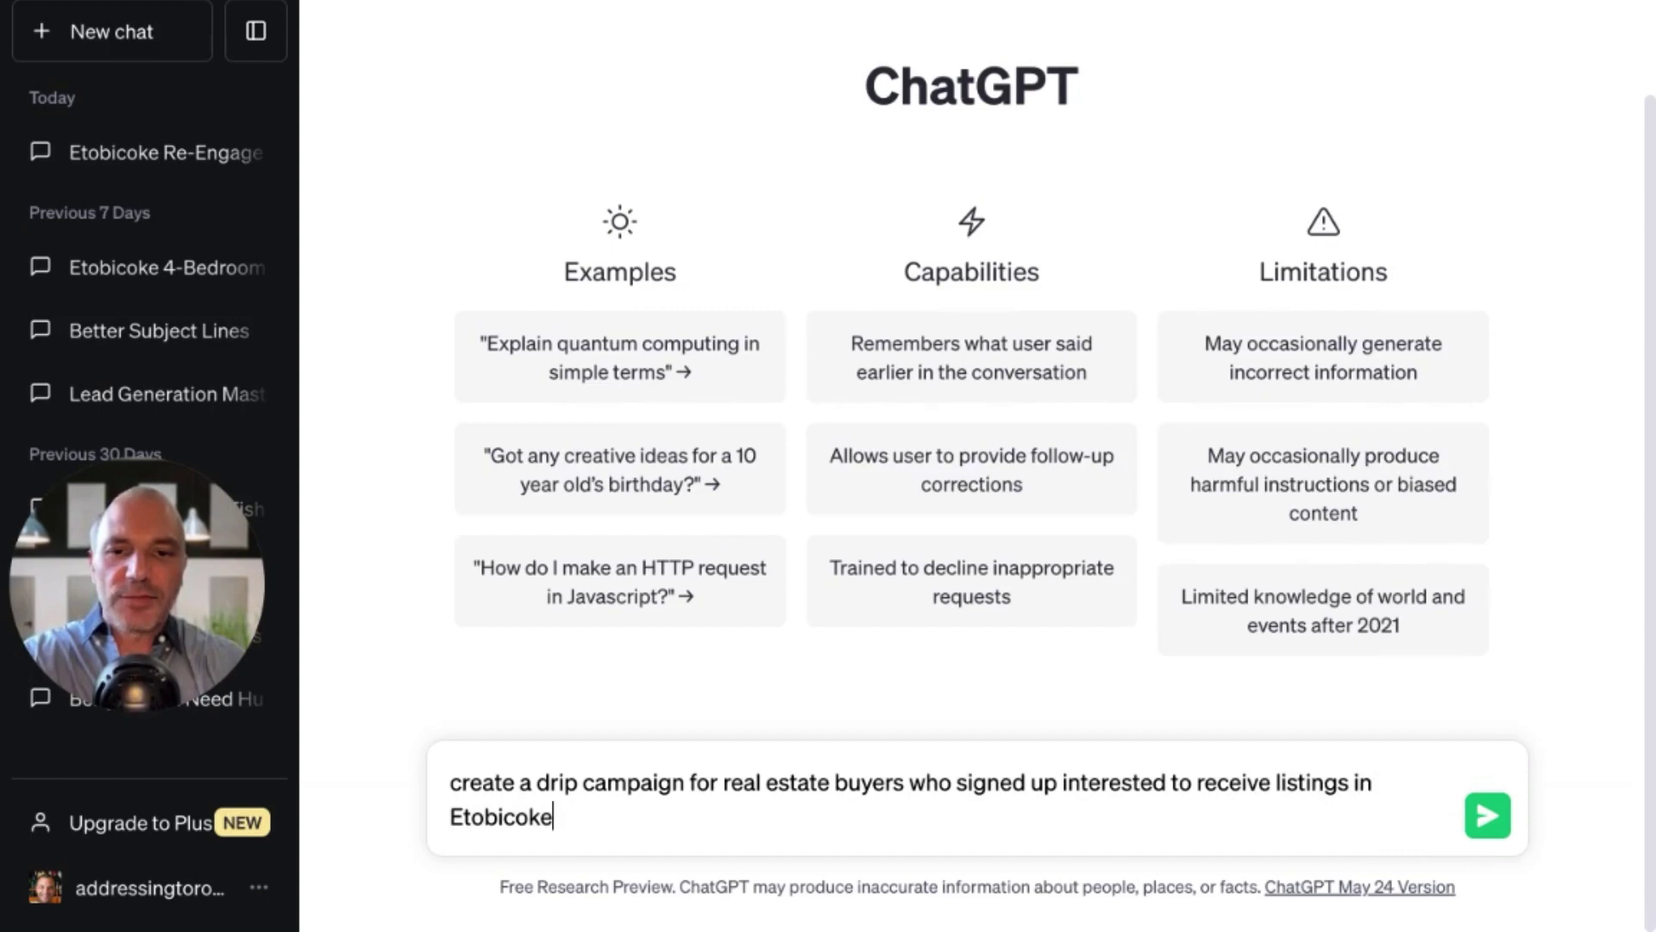
{"action": "type", "text": "."}
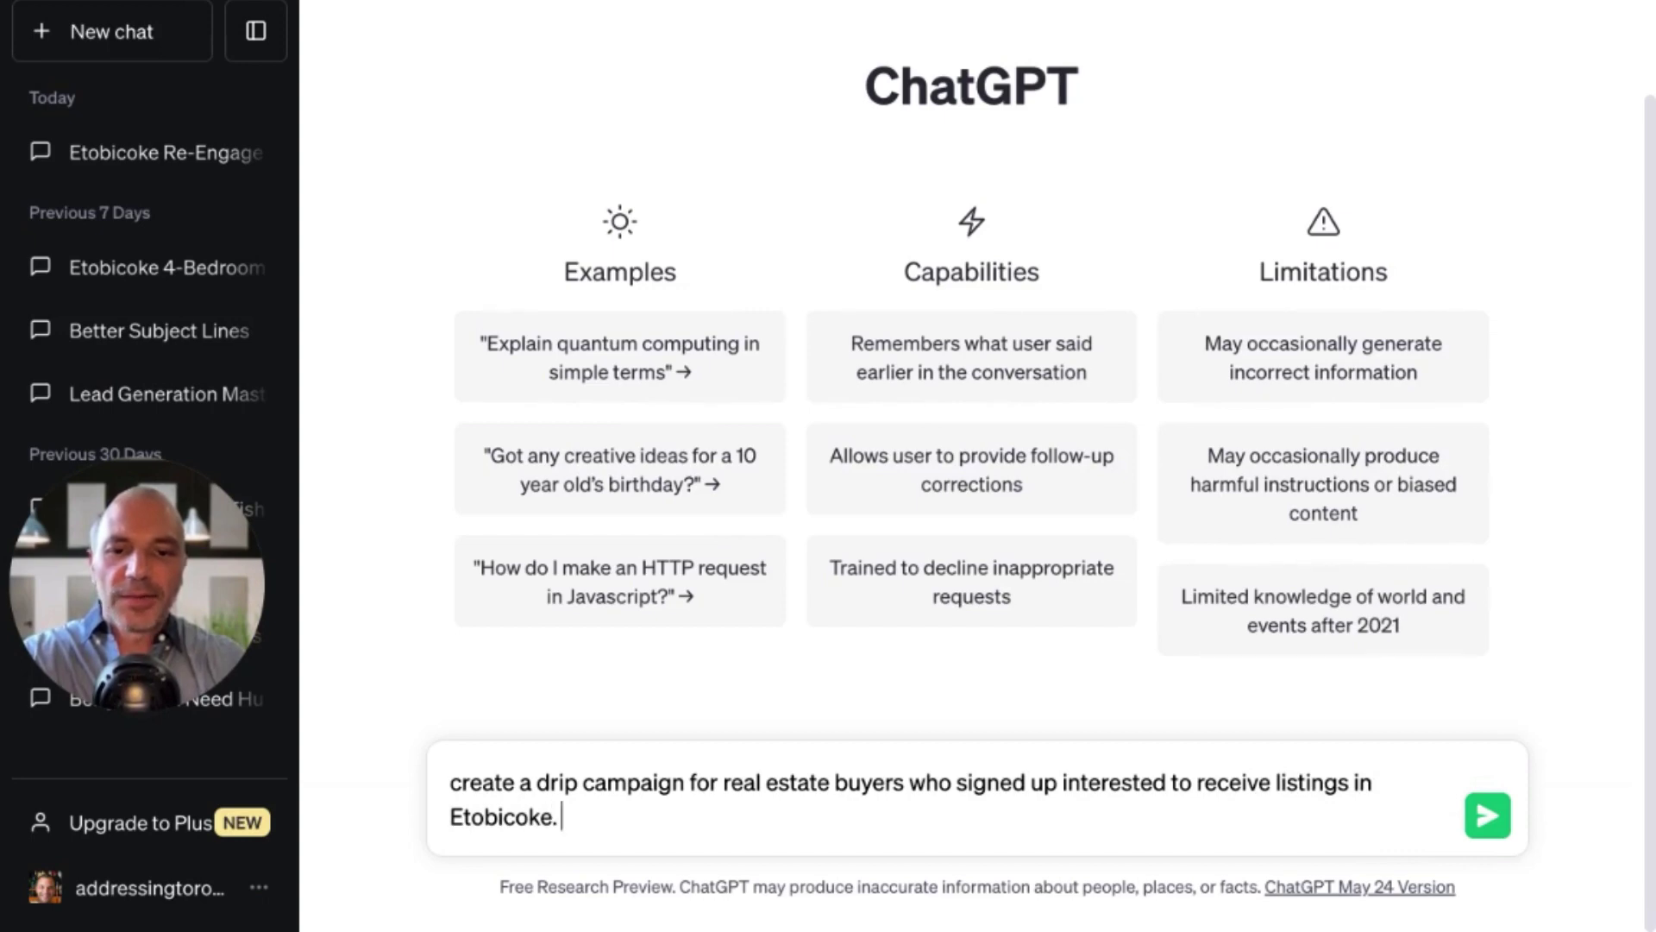
{"action": "type", "text": " Make it a combination "}
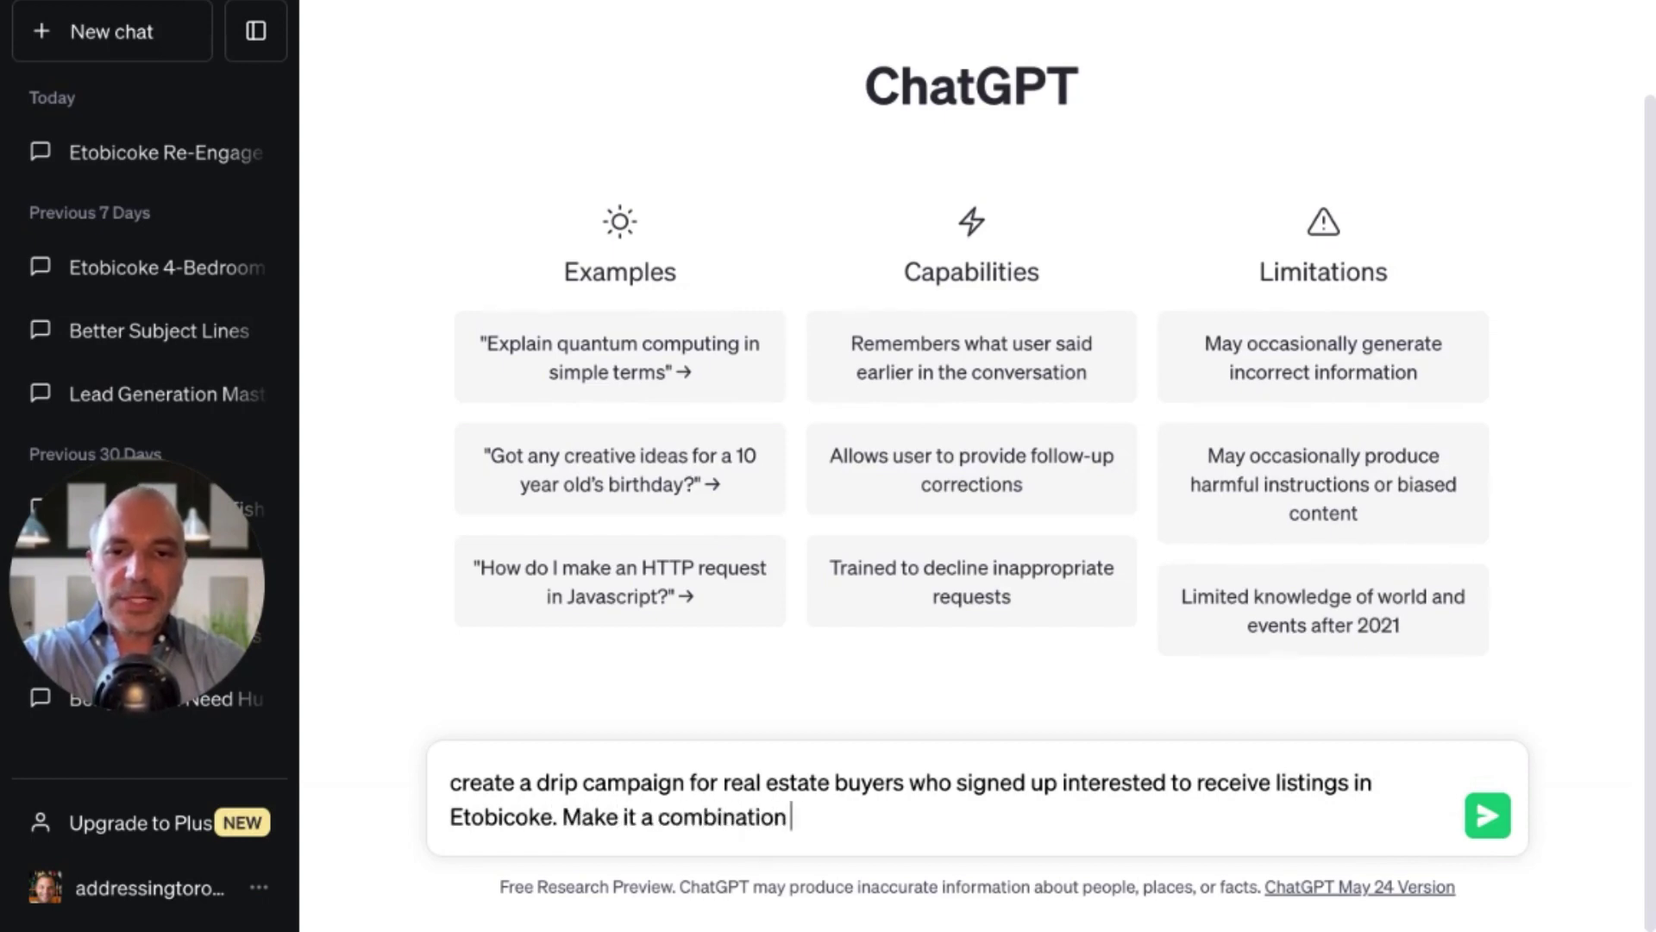
{"action": "type", "text": "of emails and te"}
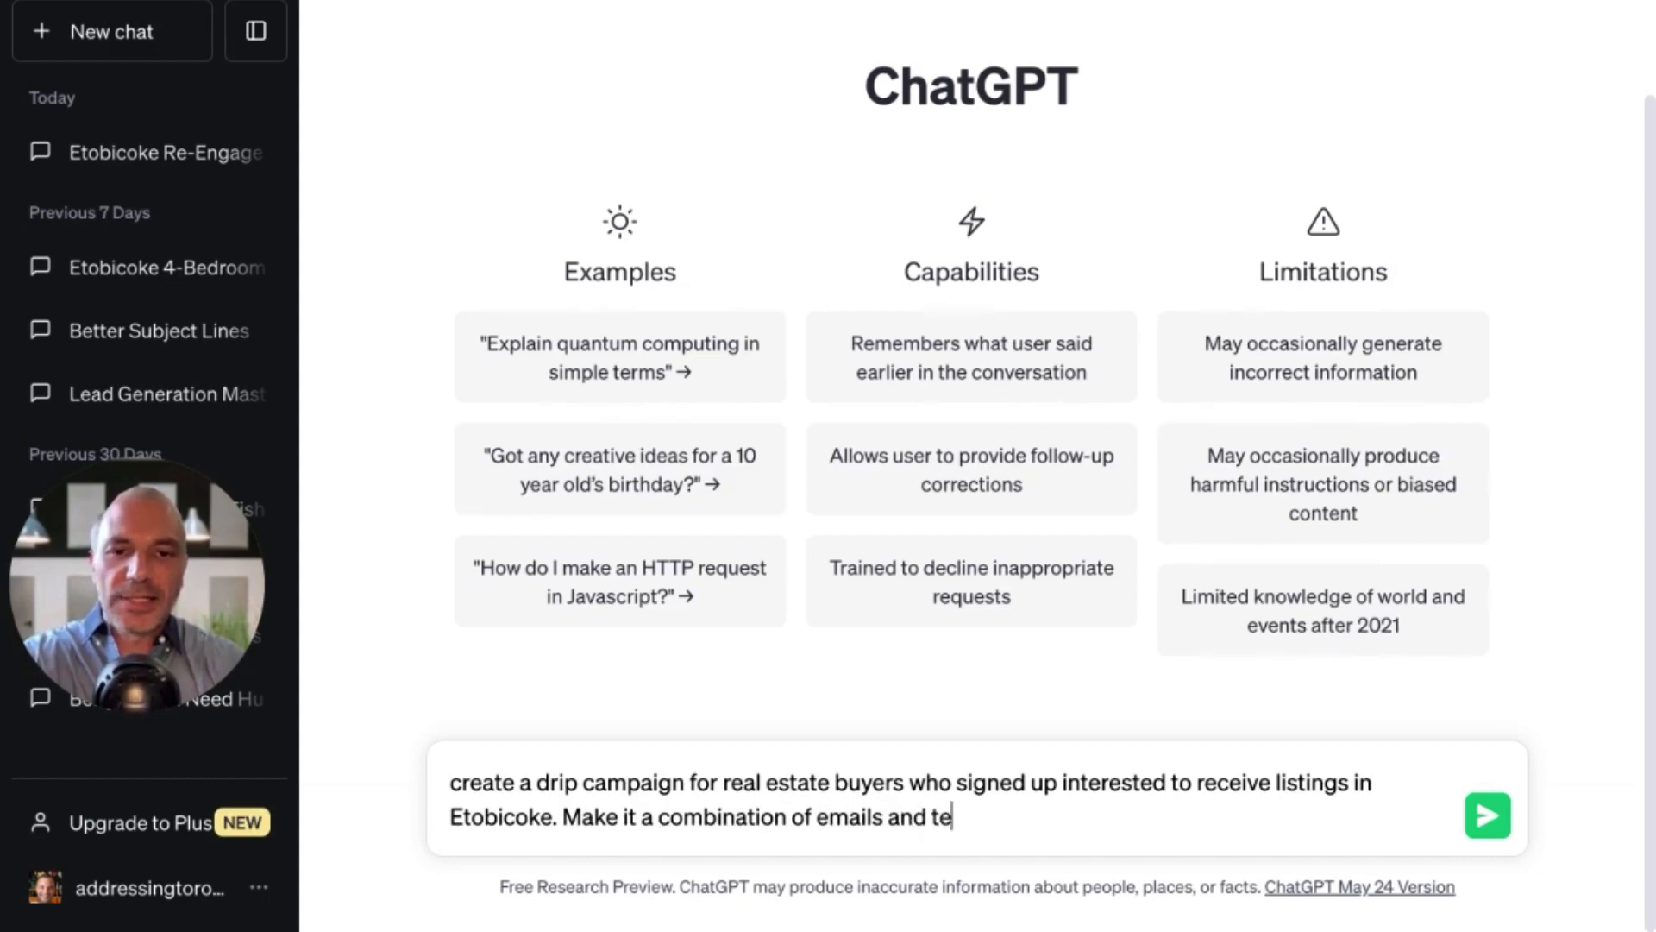
{"action": "type", "text": "xt messages"}
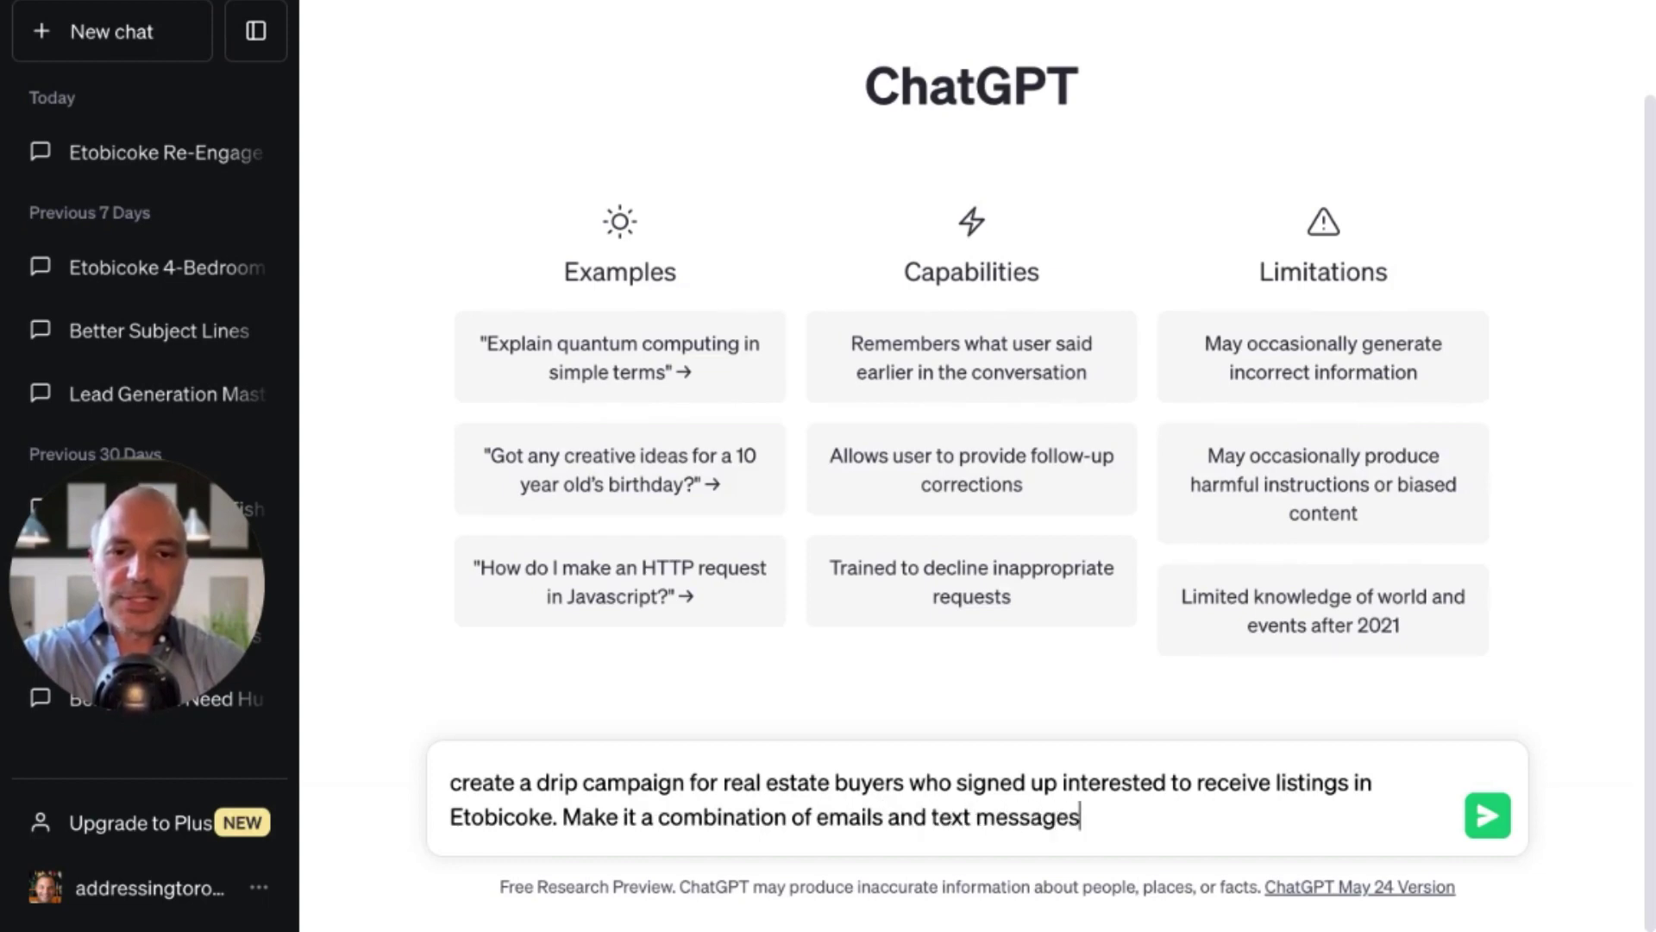
{"action": "type", "text": " to r"}
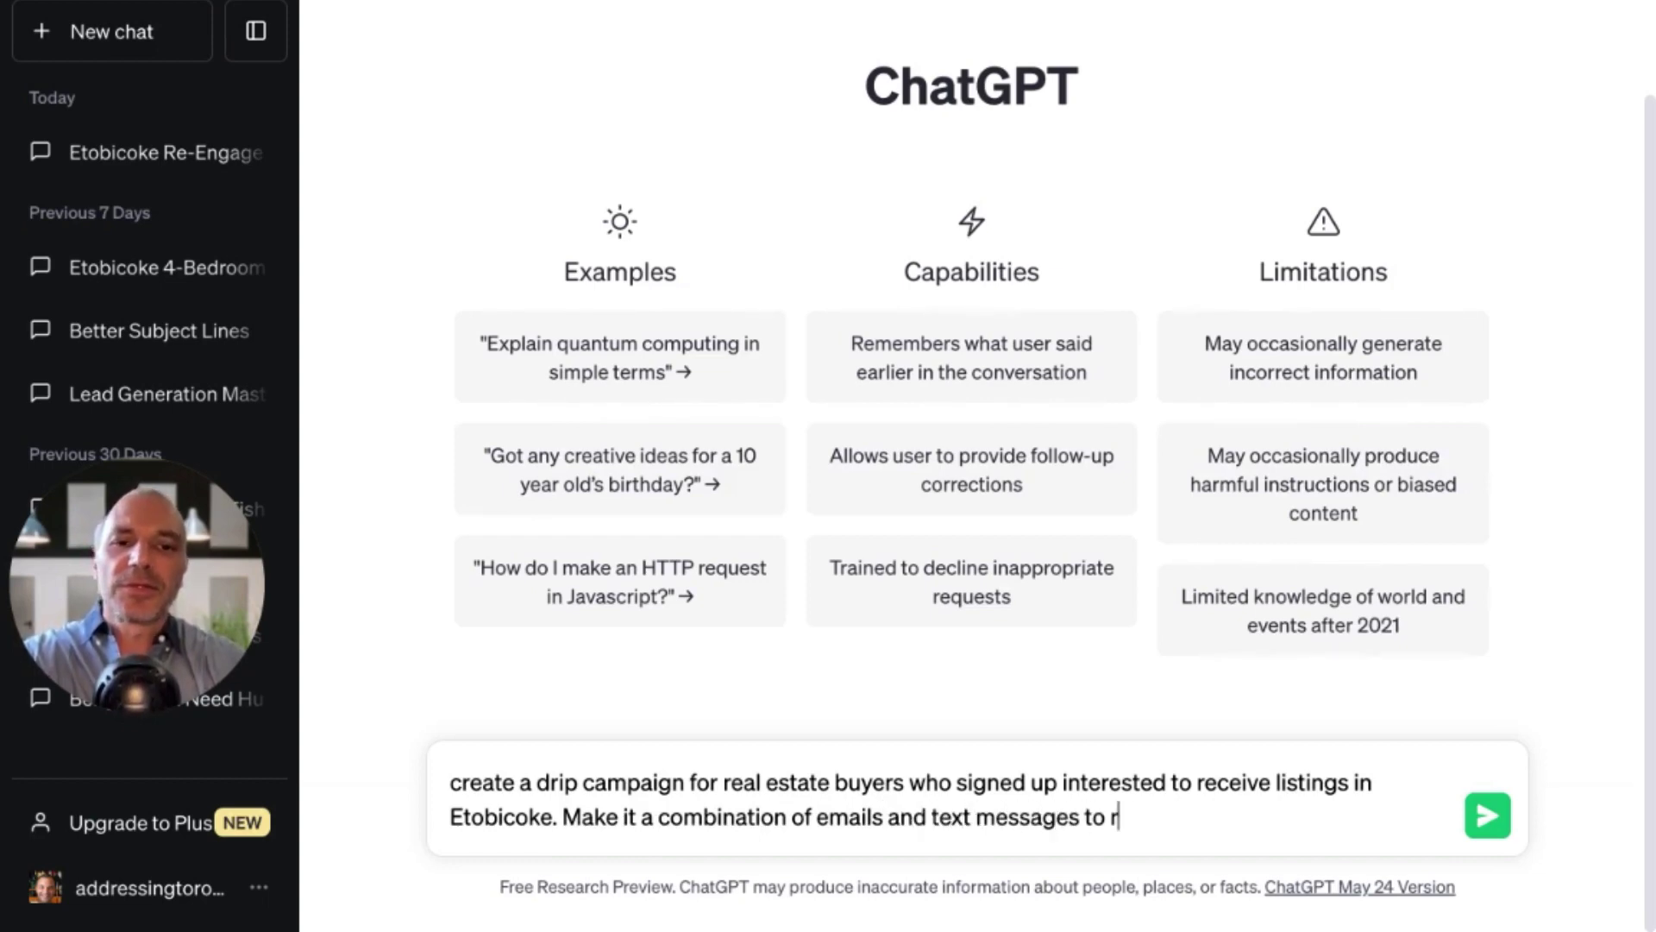
{"action": "type", "text": "e-engage the"}
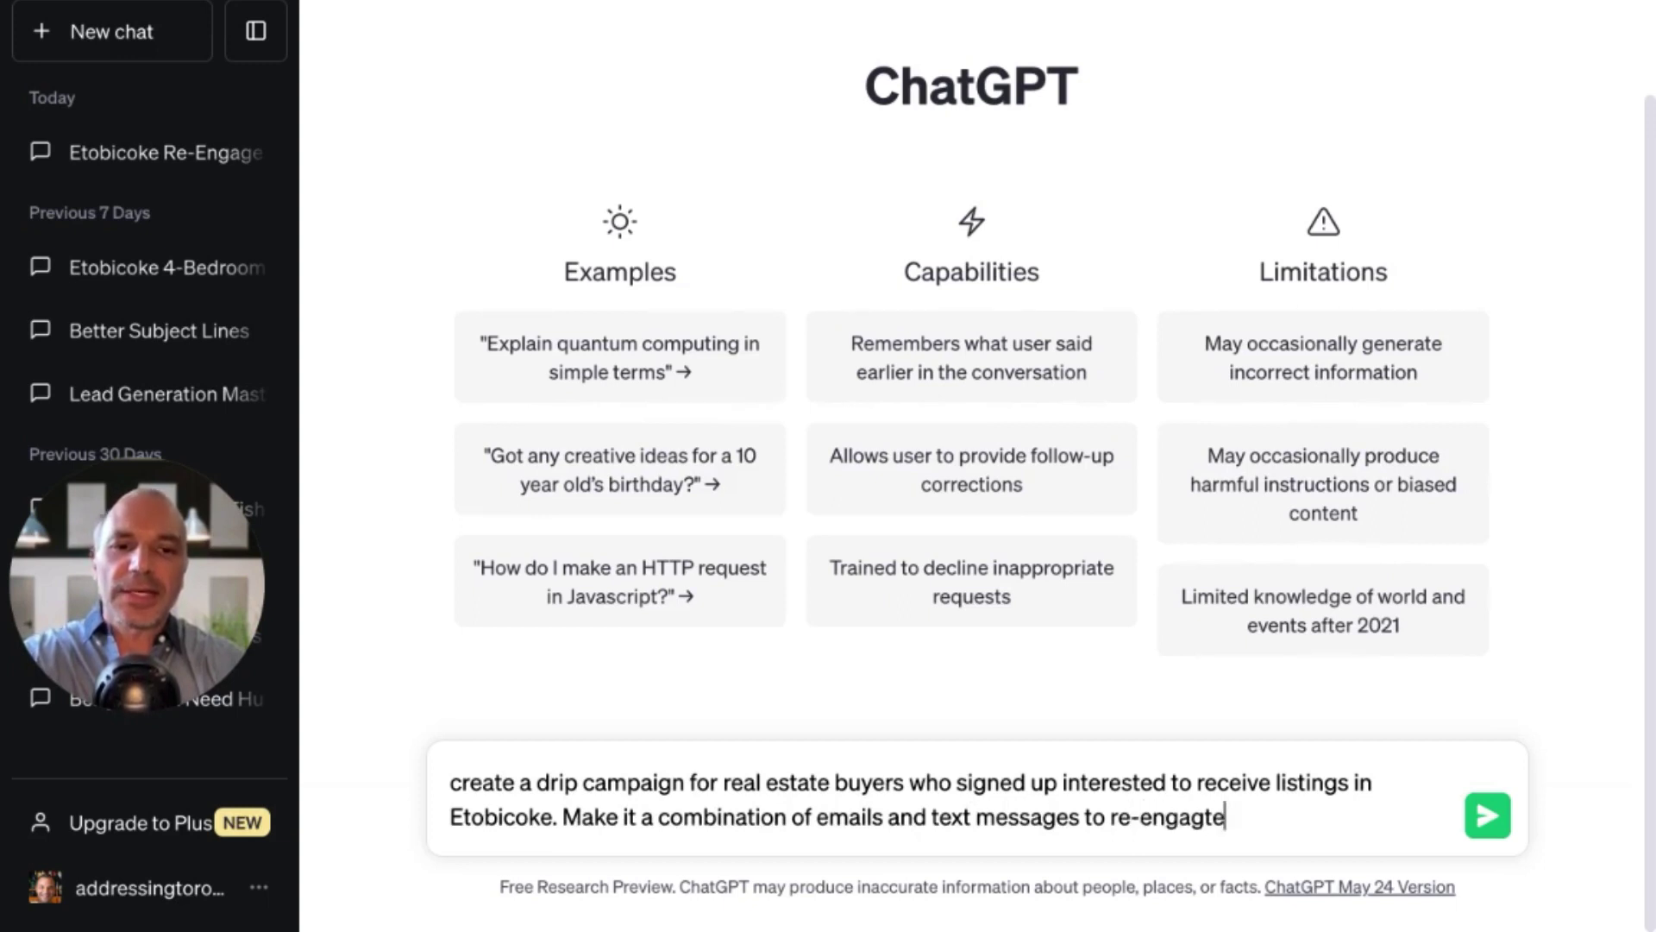
{"action": "key", "text": "BackSpace"}
{"action": "key", "text": "BackSpace"}
{"action": "type", "text": "e them"}
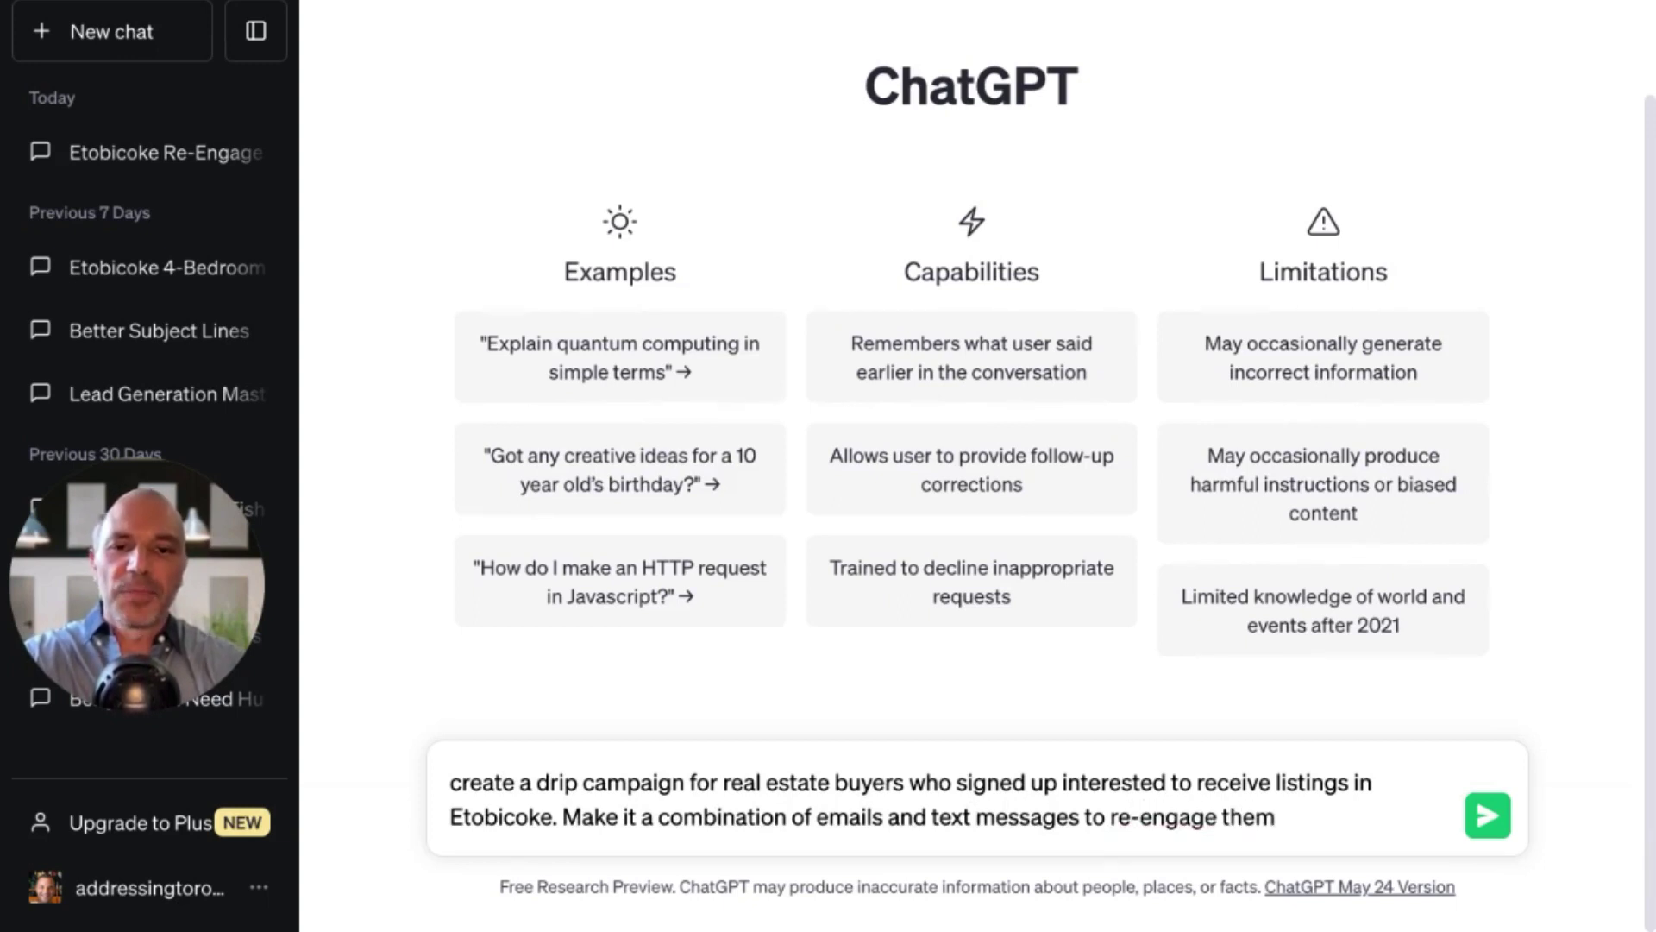
{"action": "left_click", "coordinate": [1489, 816]}
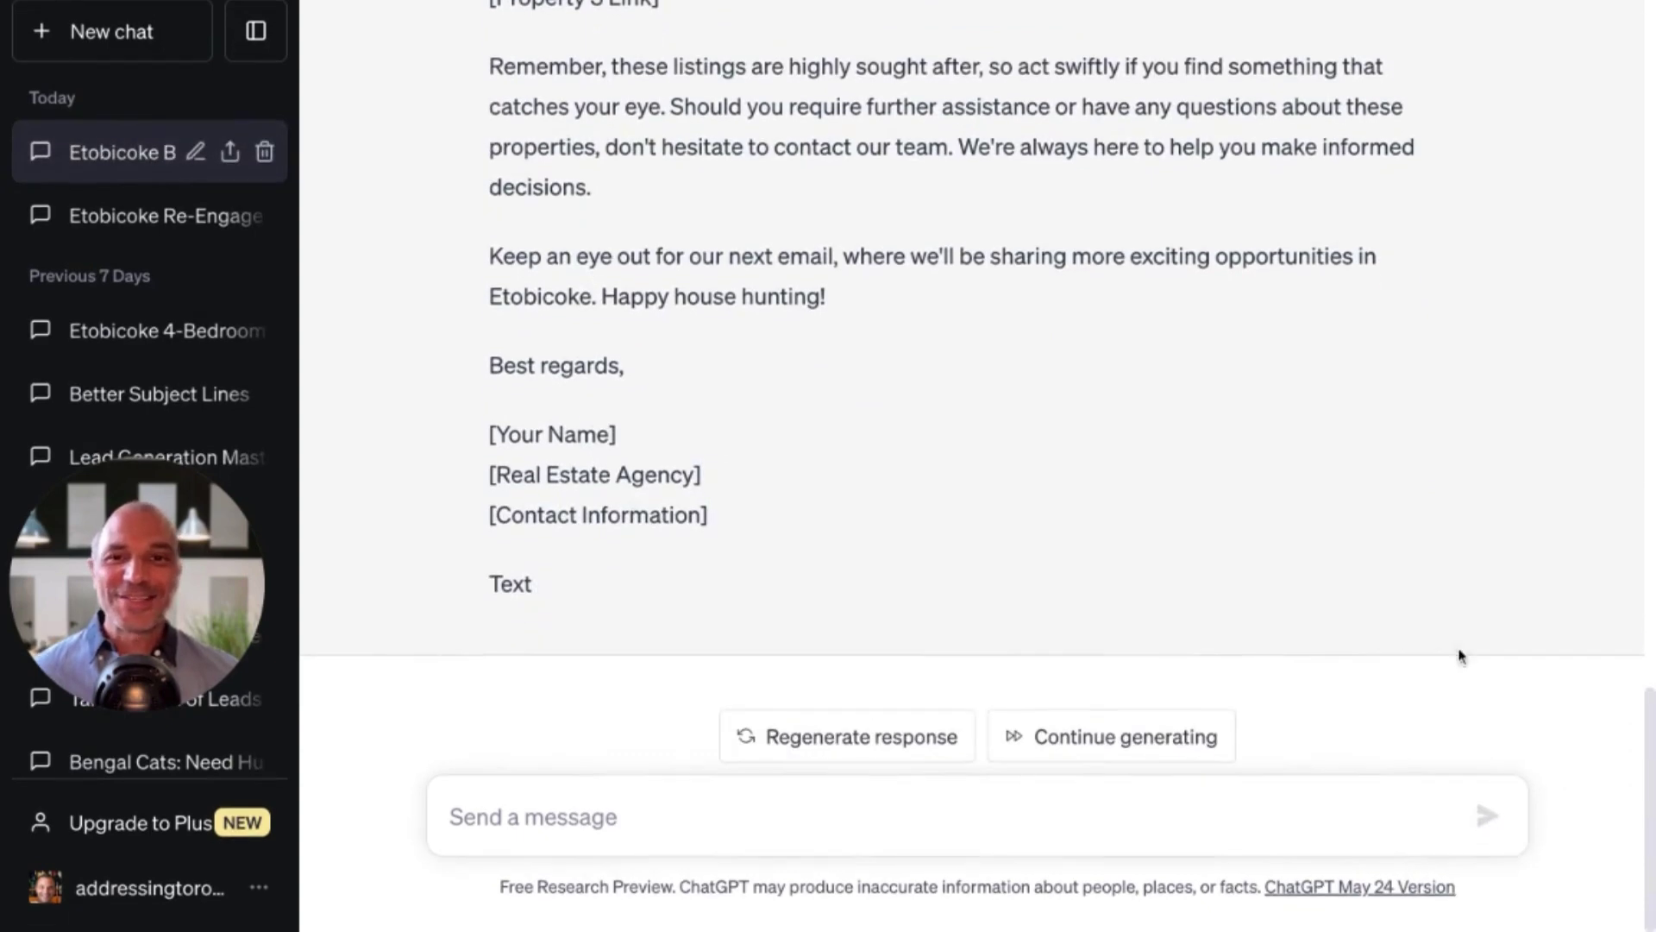
- Scroll back up to the reply's opening subject line and Email 1 welcoming buyers to Etobicoke
{"action": "scroll", "coordinate": [1470, 602], "scroll_direction": "up", "scroll_amount": 10}
{"action": "scroll", "coordinate": [1470, 612], "scroll_direction": "up", "scroll_amount": 15}
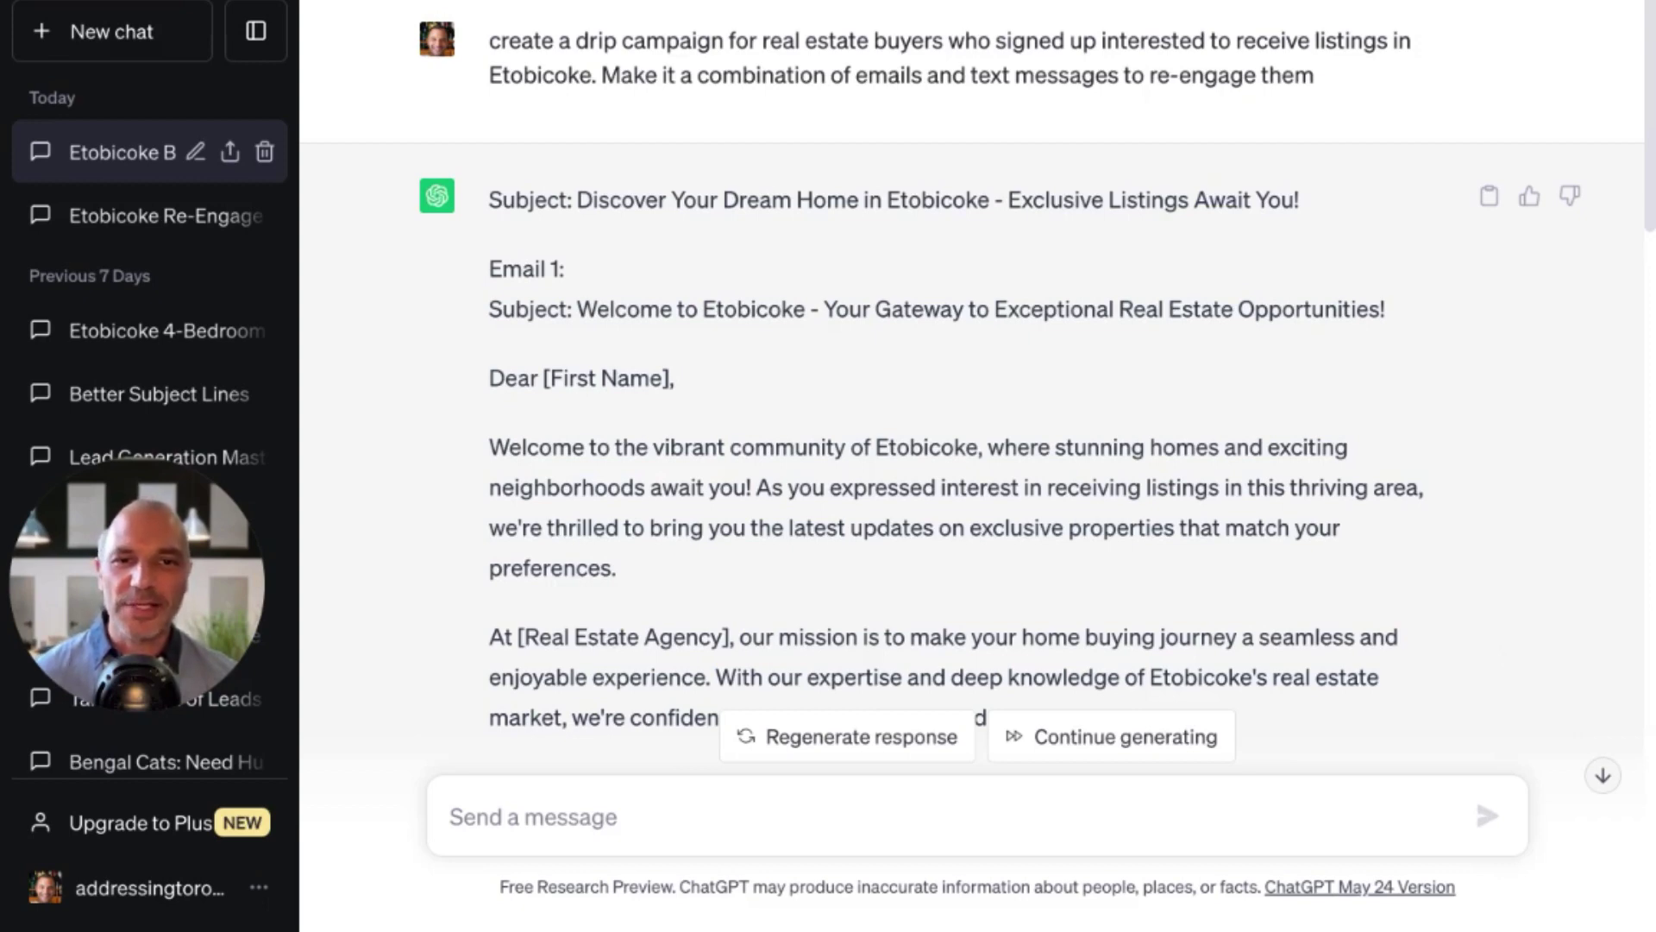
{"action": "scroll", "coordinate": [1527, 636], "scroll_direction": "down", "scroll_amount": 3}
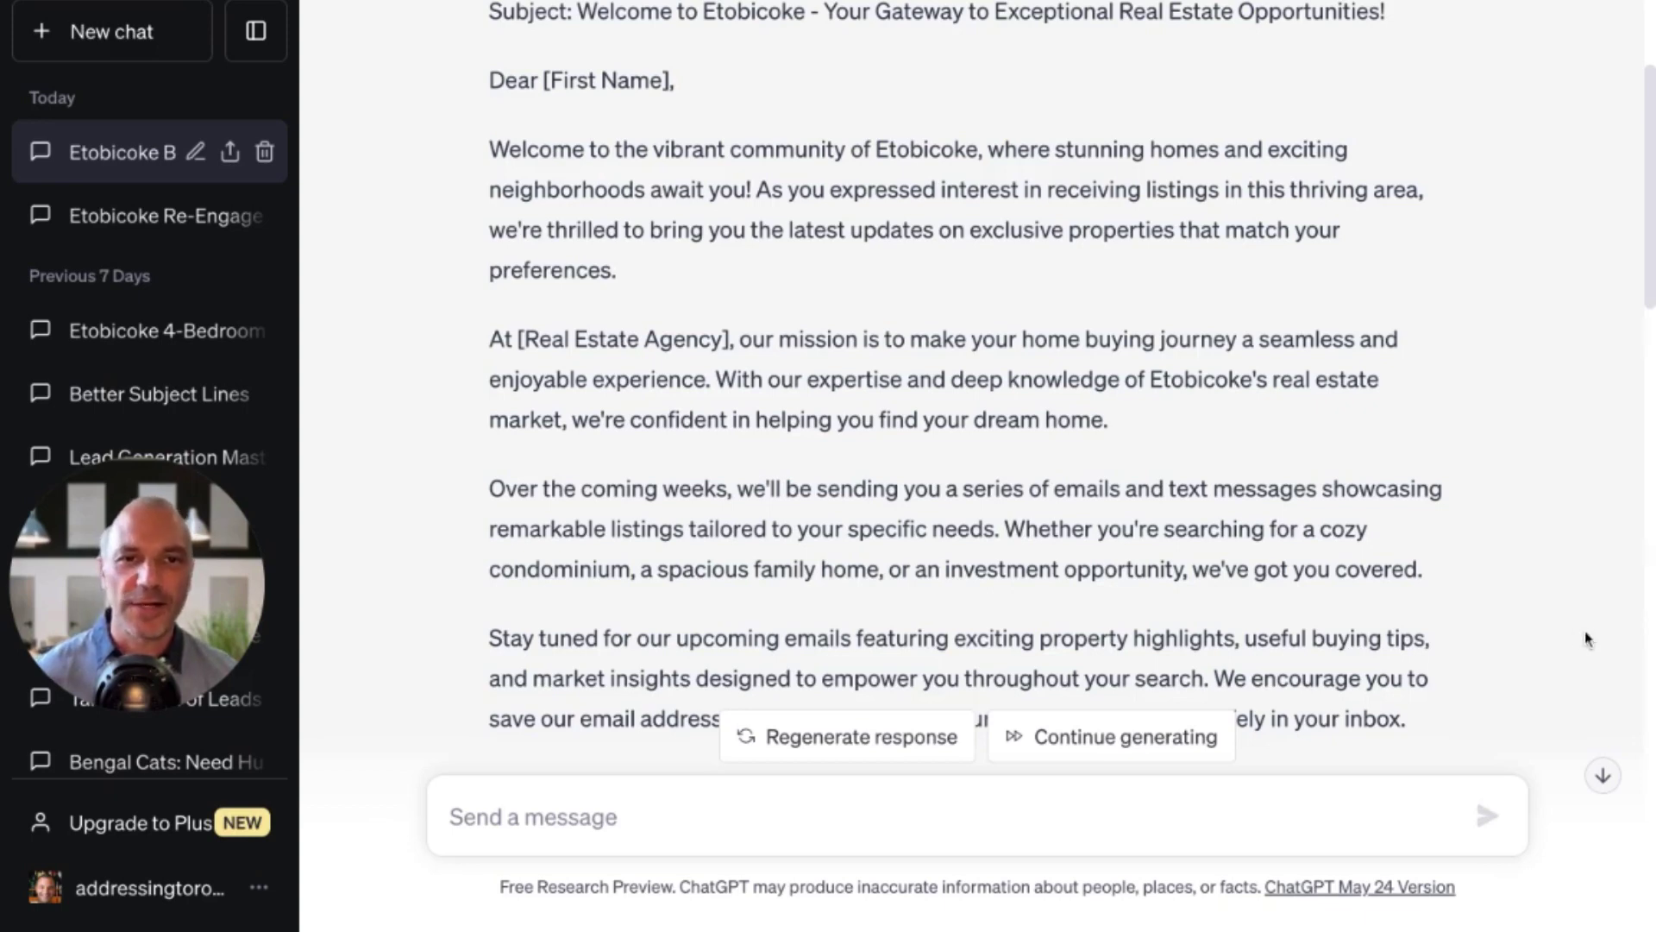
{"action": "scroll", "coordinate": [1605, 643], "scroll_direction": "down", "scroll_amount": 3}
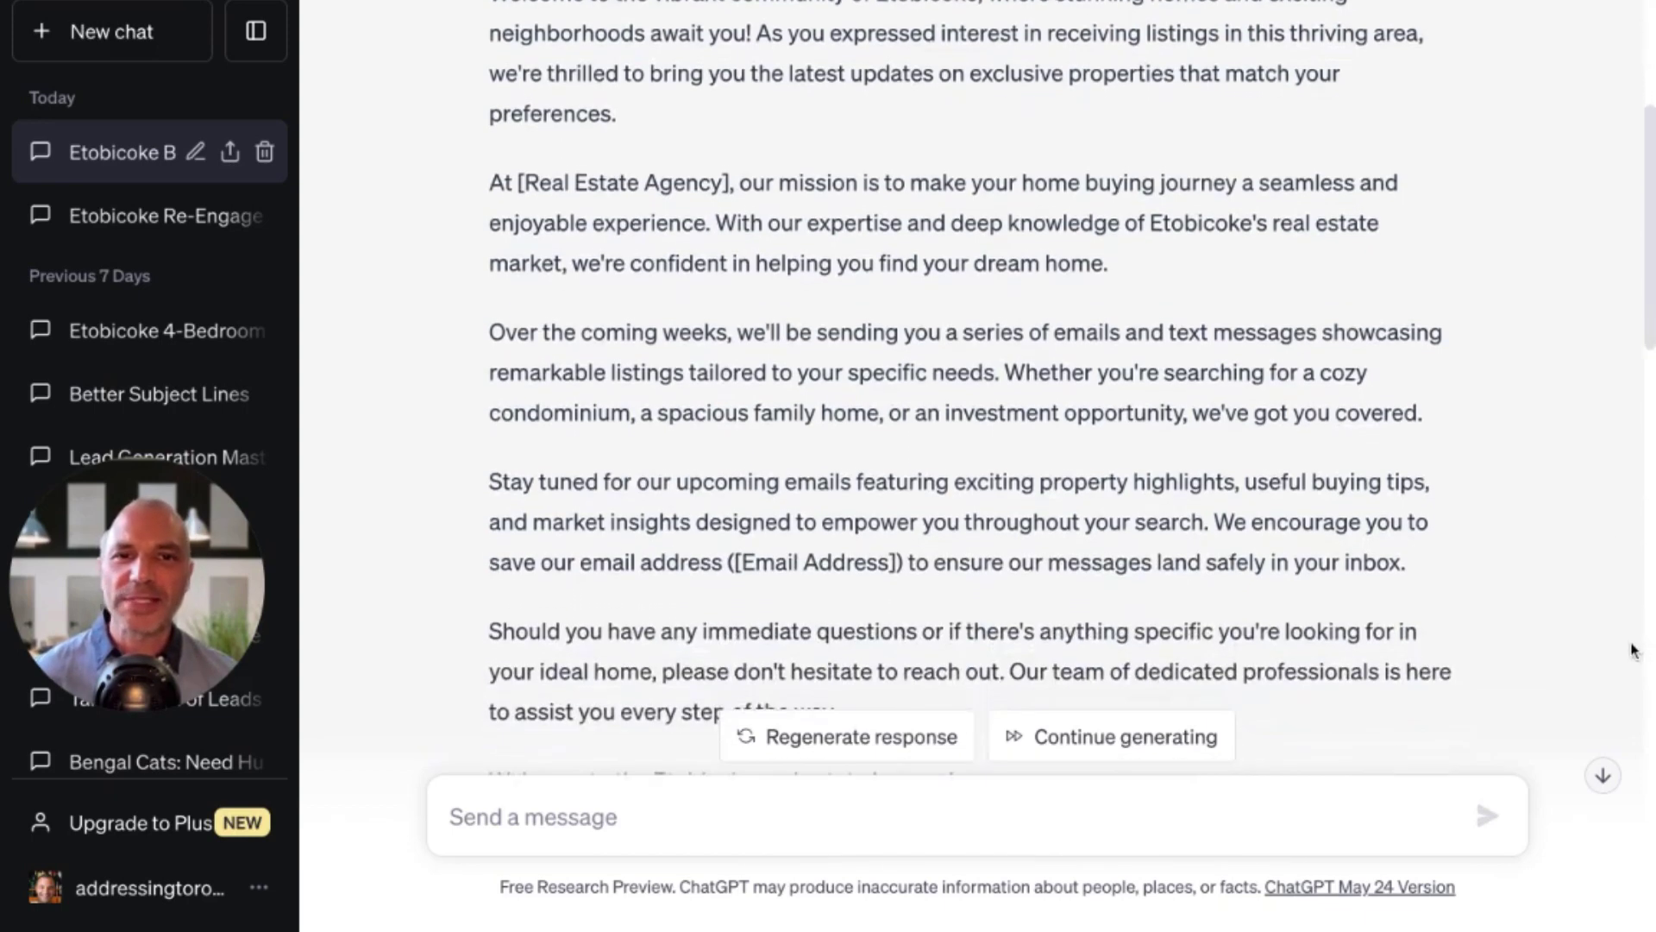
{"action": "scroll", "coordinate": [1631, 649], "scroll_direction": "down", "scroll_amount": 3}
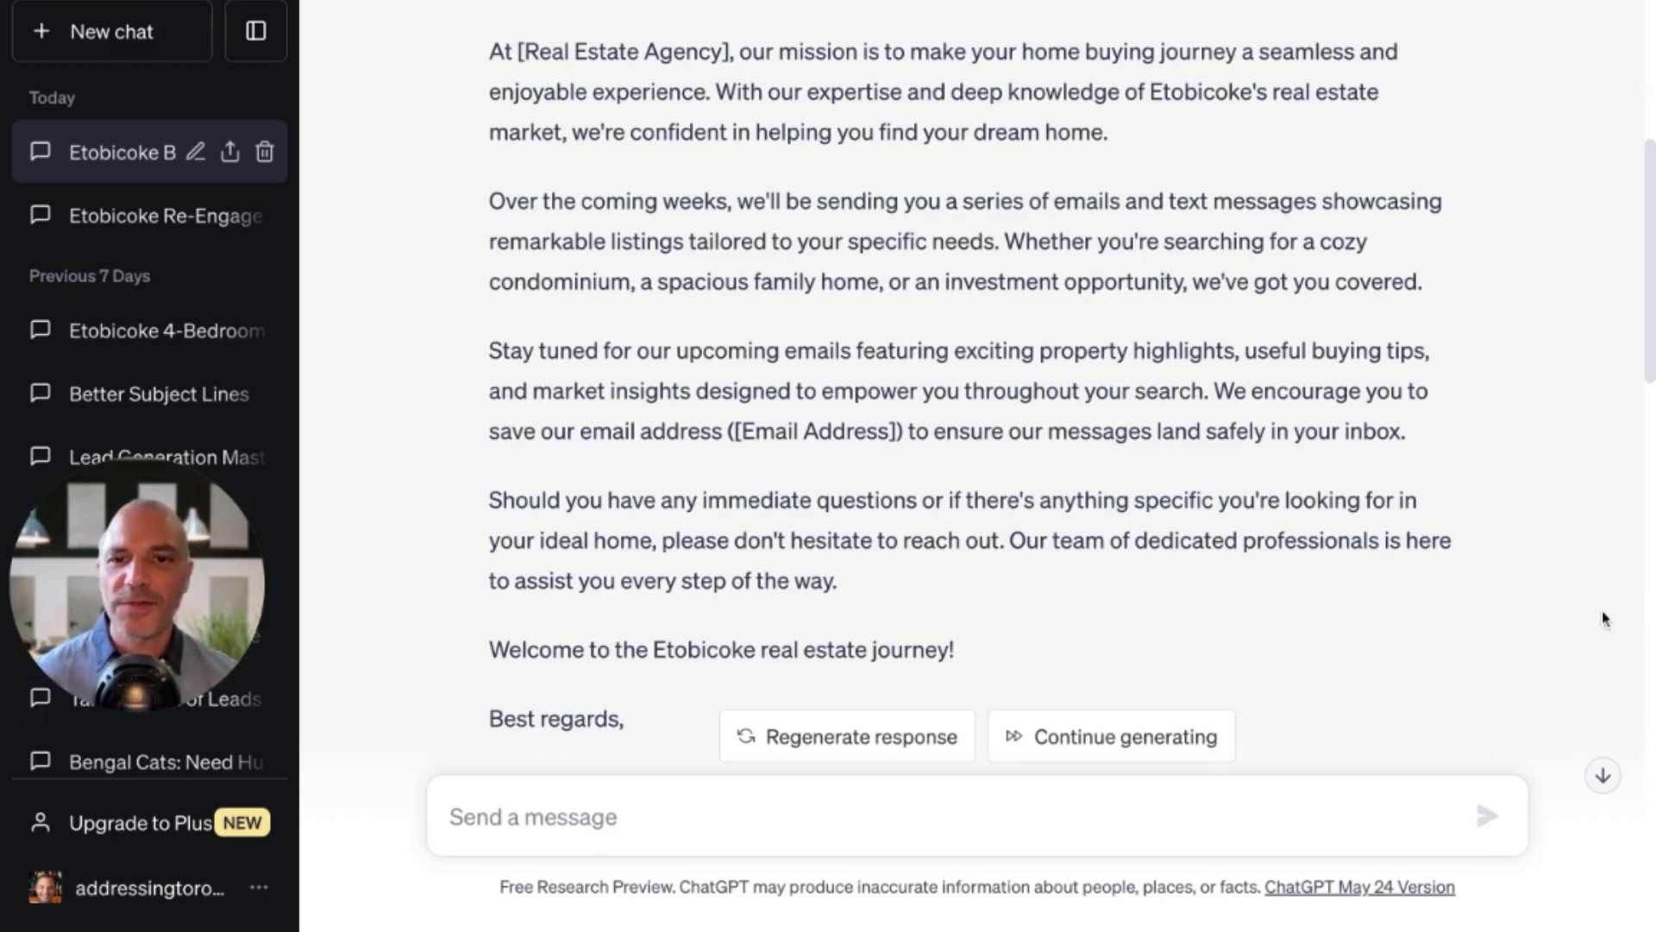
{"action": "scroll", "coordinate": [1591, 627], "scroll_direction": "down", "scroll_amount": 2}
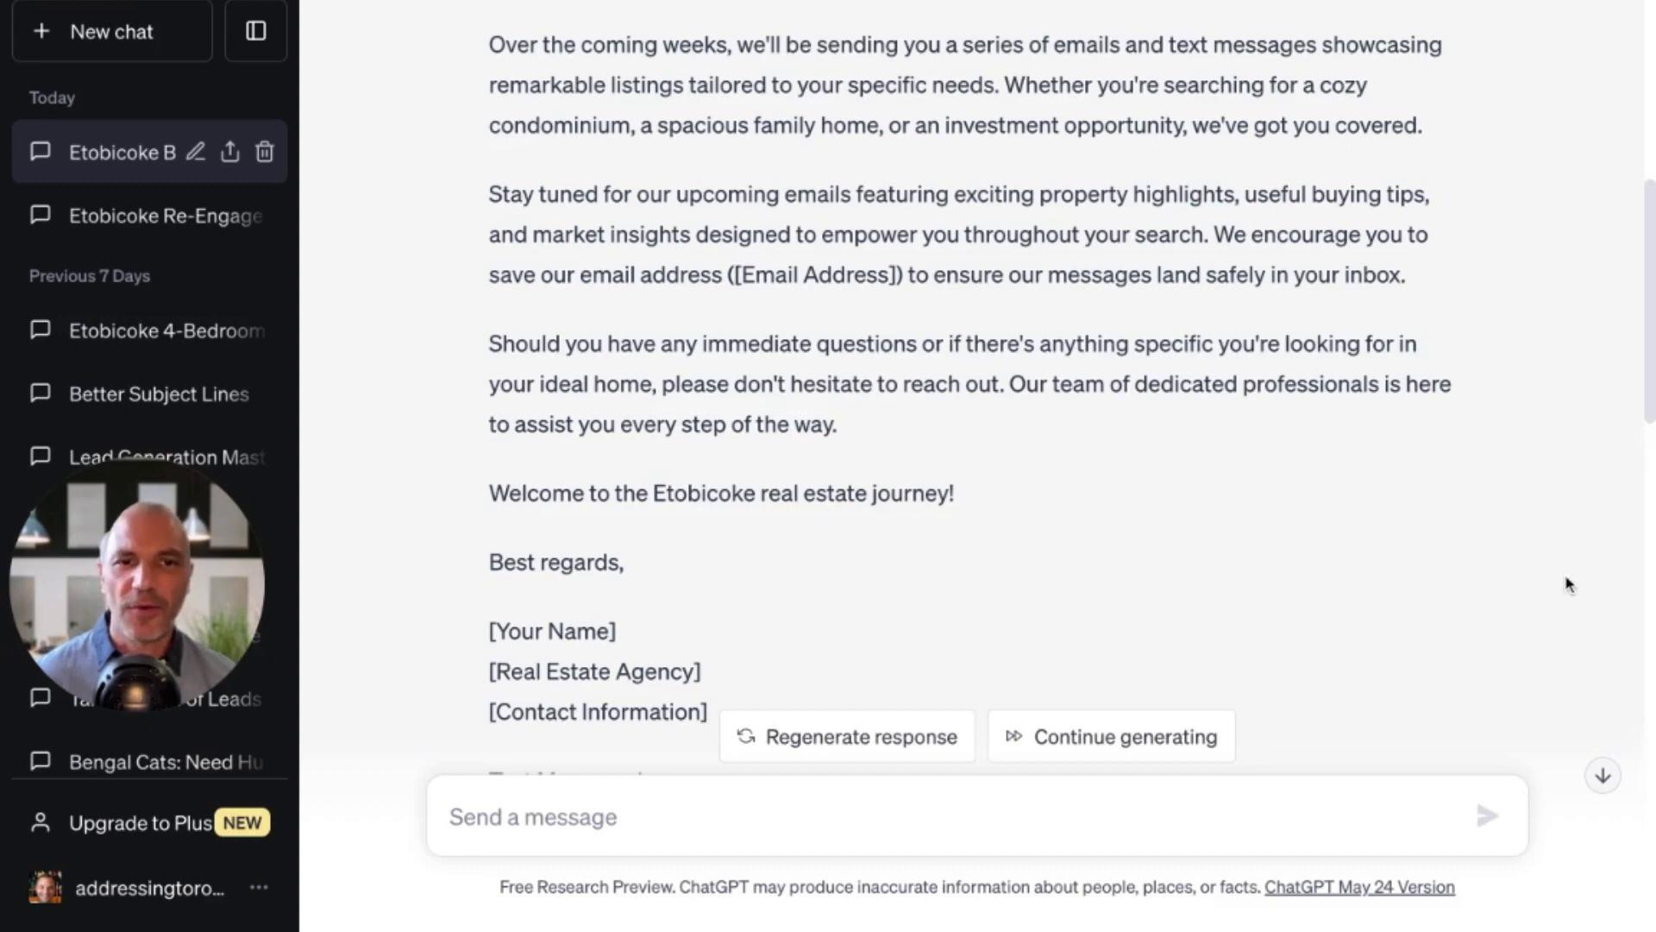
- Read Email 2's three property listings down to its 'Happy house hunting!' sign-off
{"action": "scroll", "coordinate": [1587, 636], "scroll_direction": "down", "scroll_amount": 3}
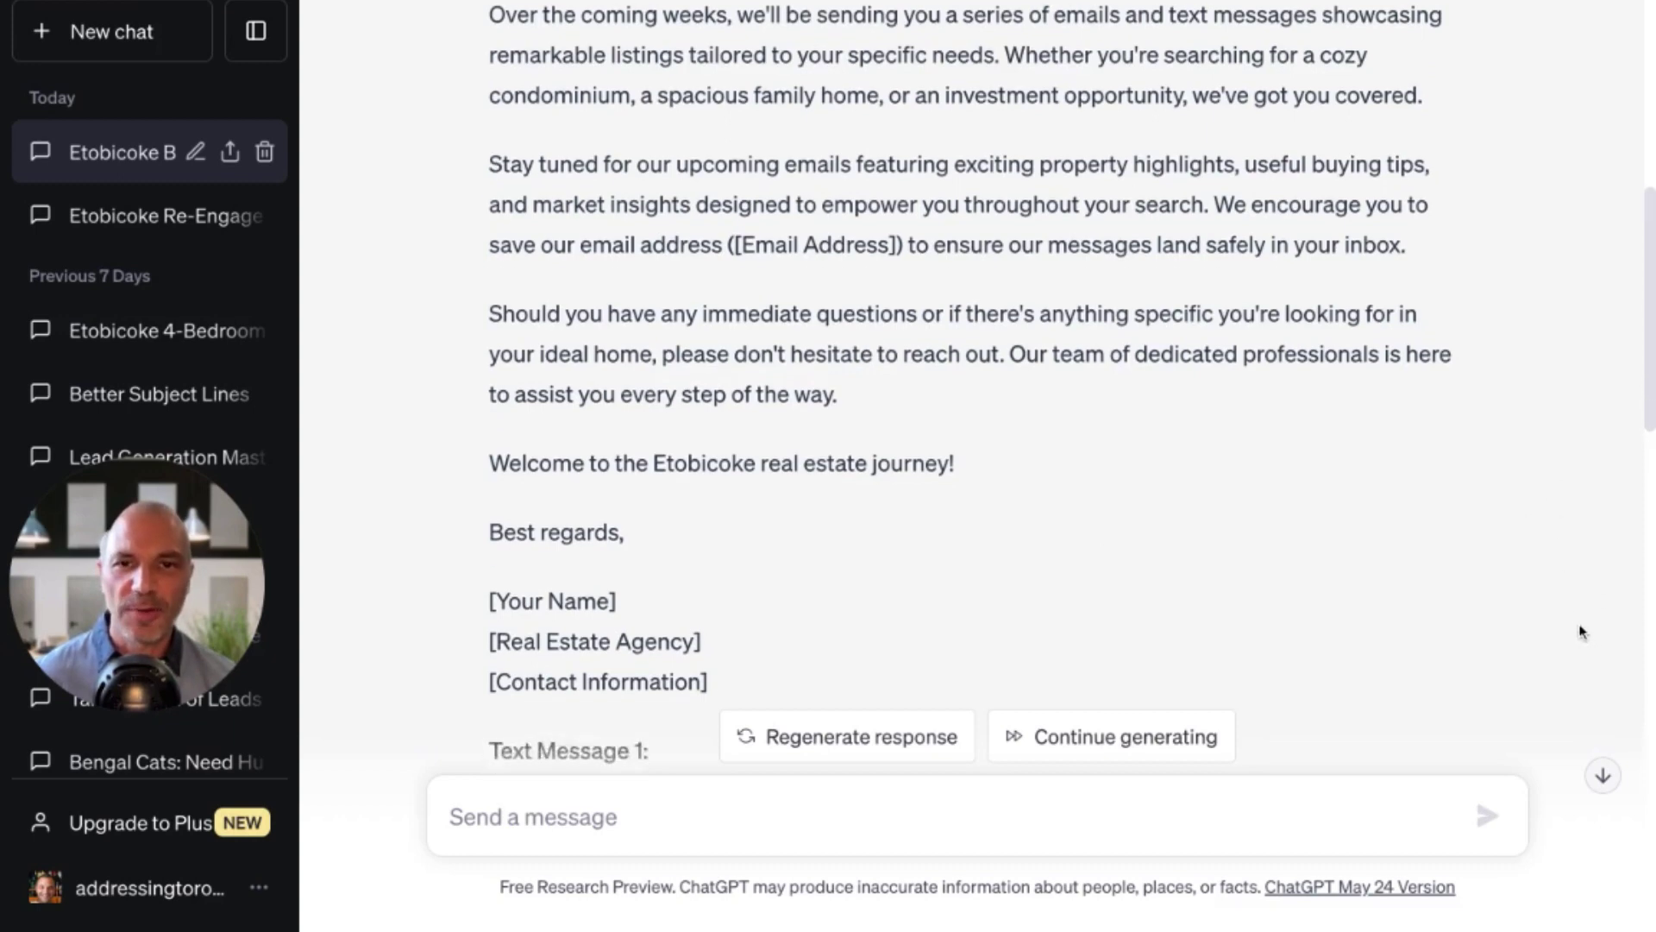
{"action": "scroll", "coordinate": [1571, 635], "scroll_direction": "down", "scroll_amount": 3}
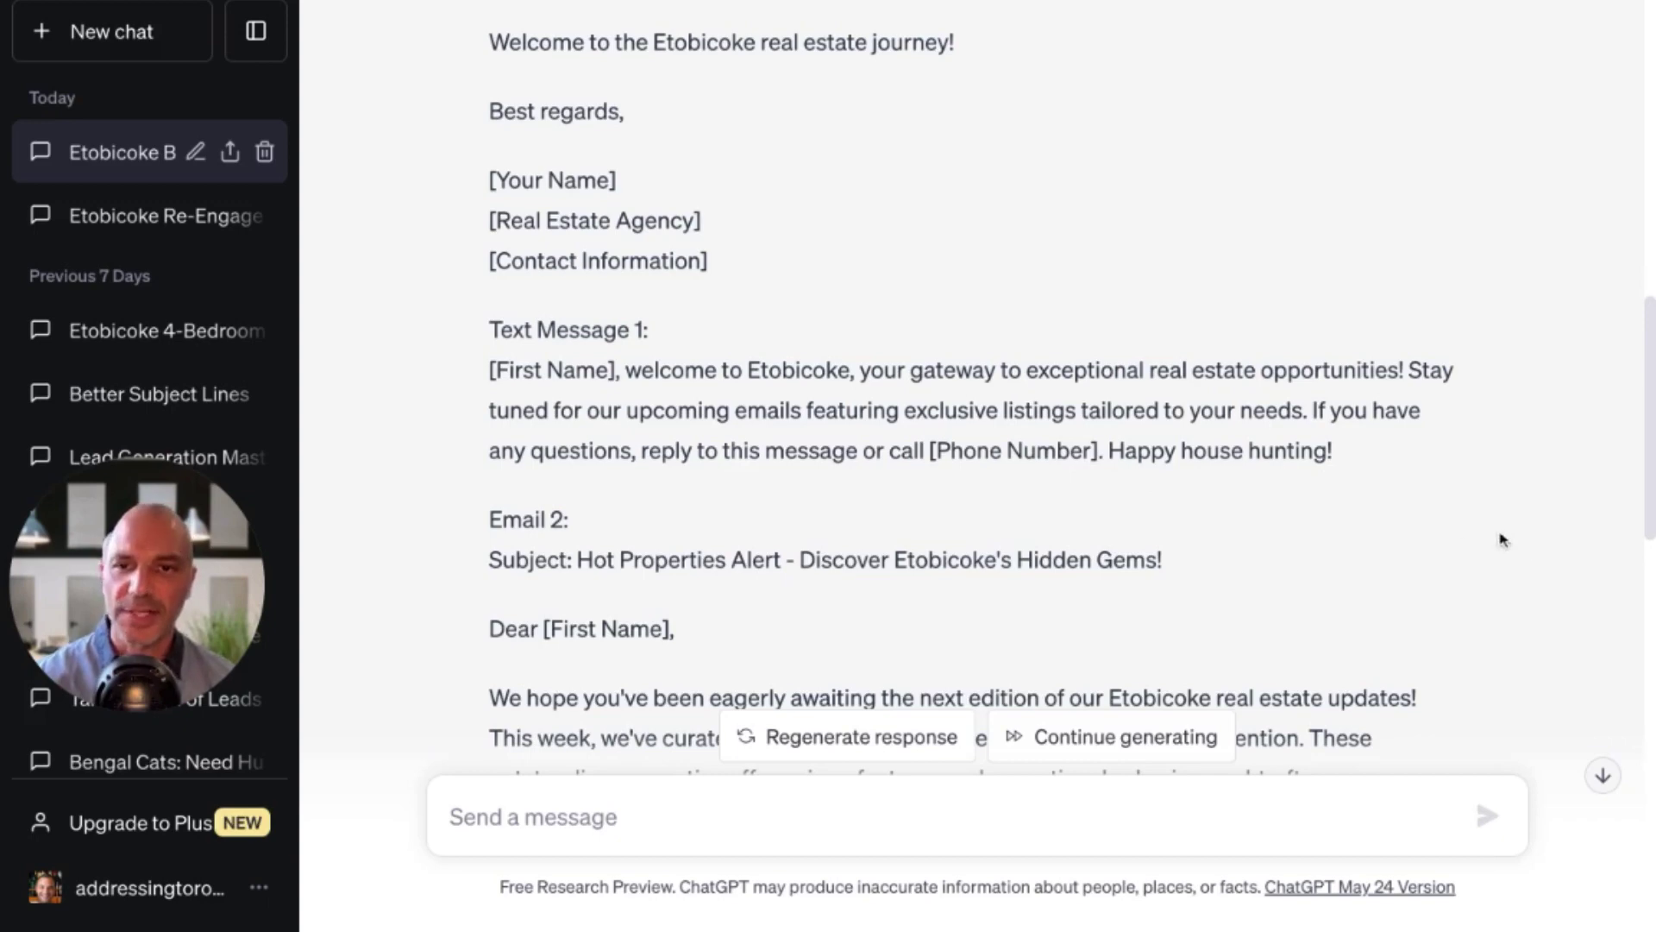
{"action": "scroll", "coordinate": [1617, 597], "scroll_direction": "down", "scroll_amount": 3}
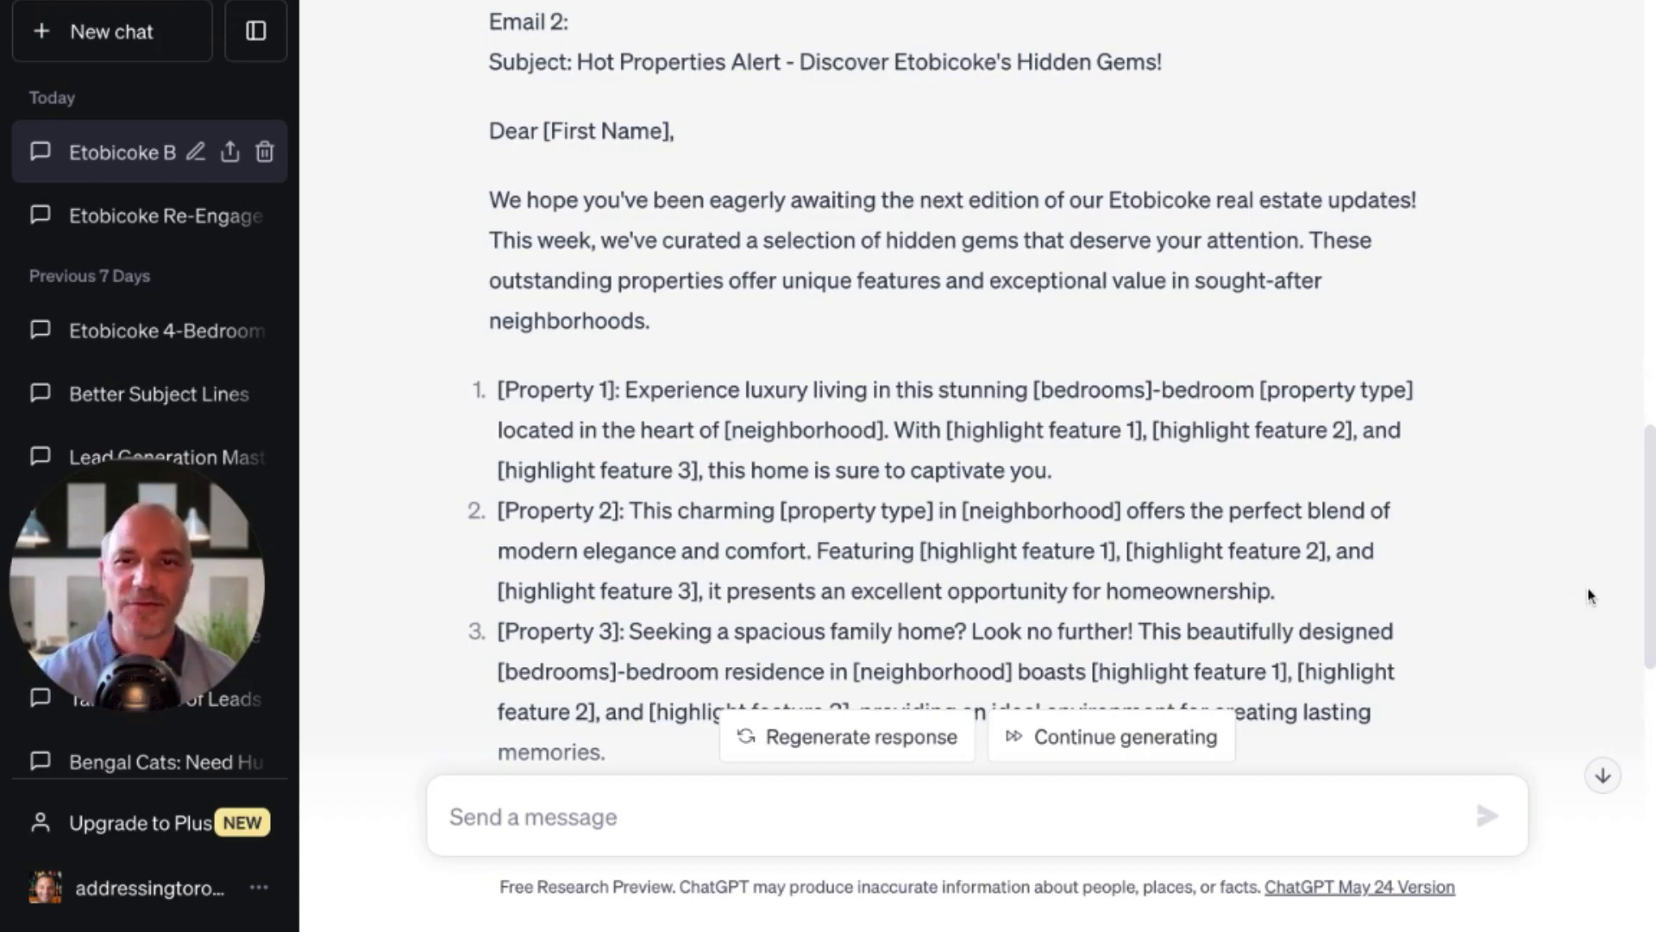
{"action": "scroll", "coordinate": [1600, 599], "scroll_direction": "down", "scroll_amount": 2}
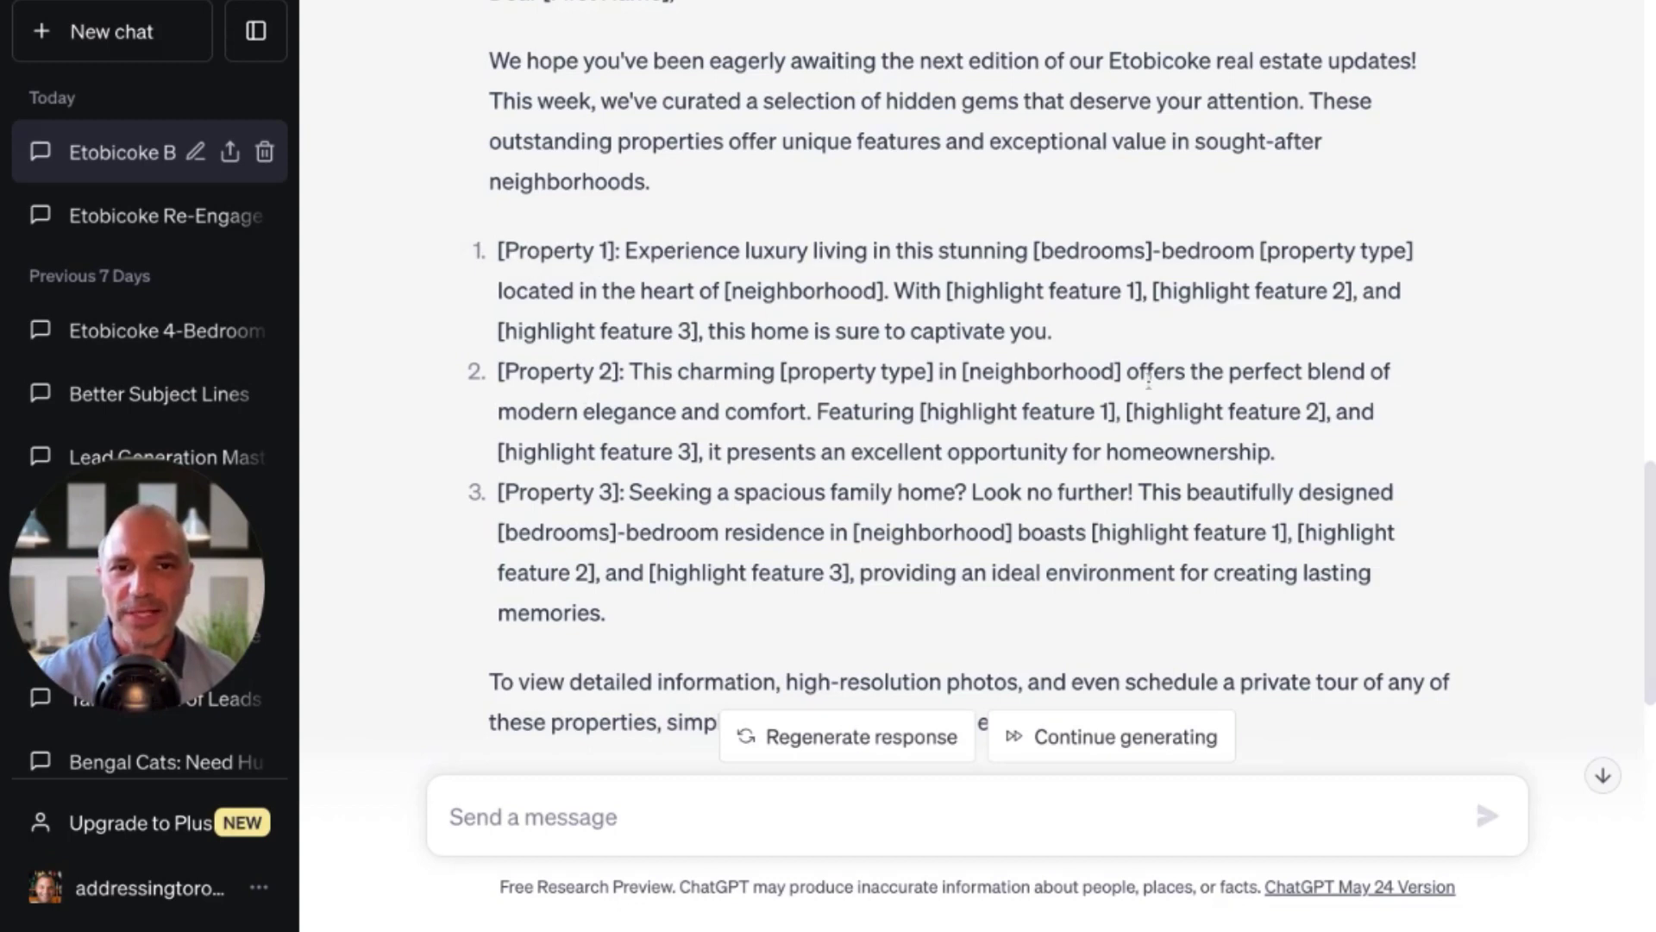
{"action": "scroll", "coordinate": [1086, 455], "scroll_direction": "down", "scroll_amount": 1}
{"action": "scroll", "coordinate": [1086, 455], "scroll_direction": "down", "scroll_amount": 1}
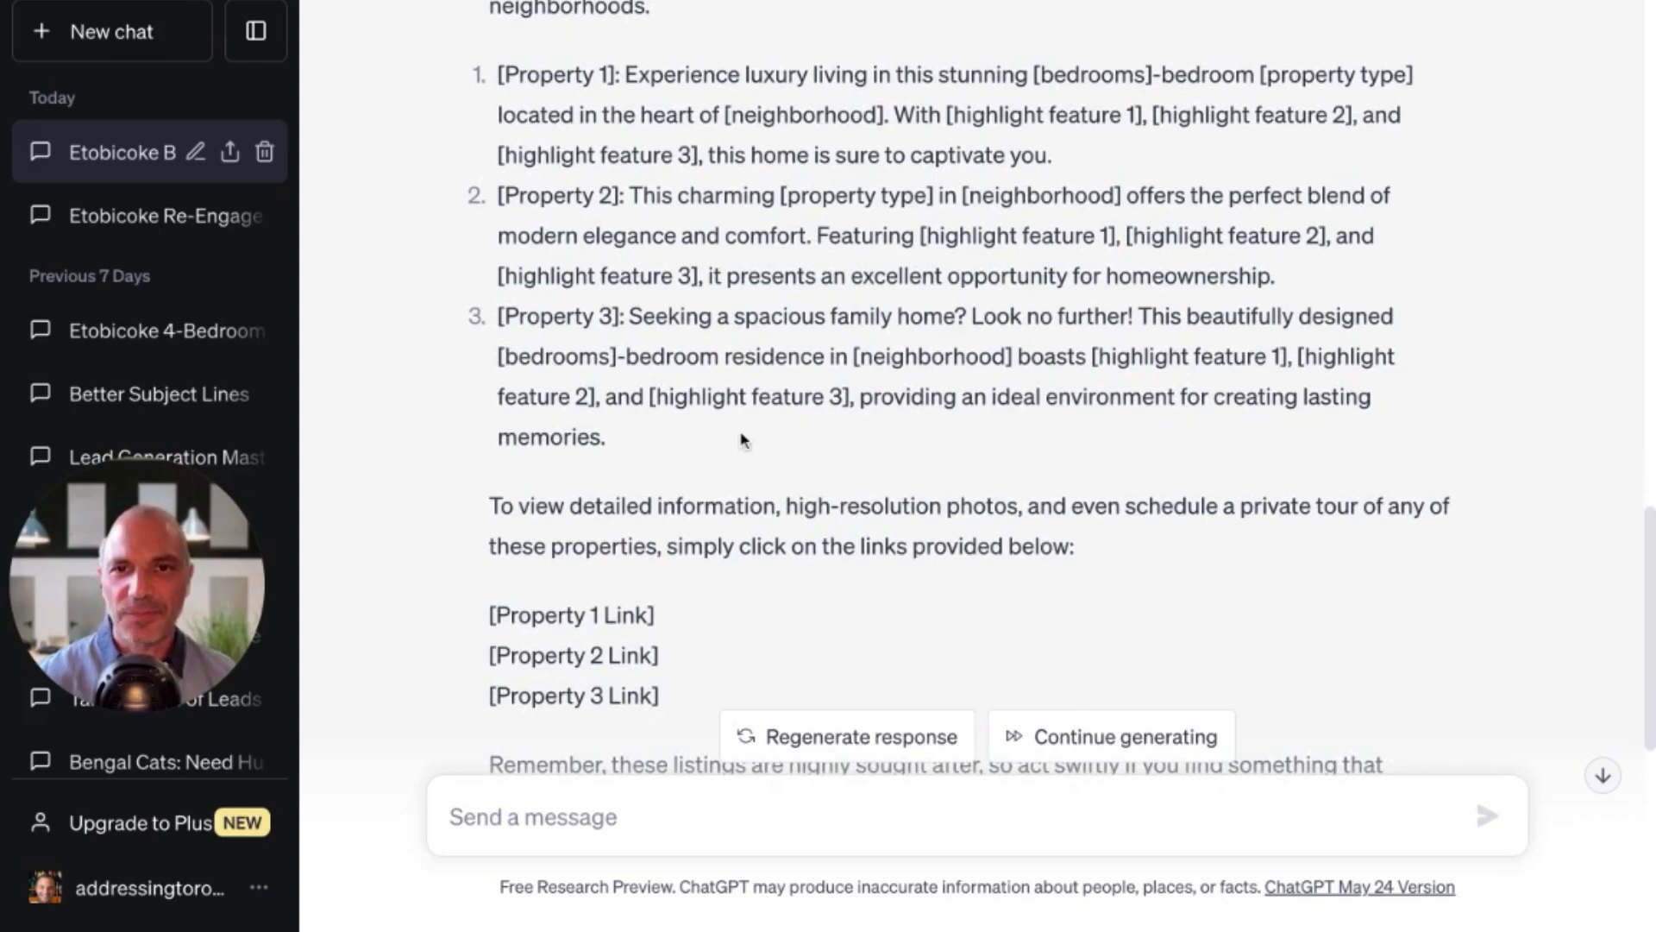
{"action": "scroll", "coordinate": [1348, 619], "scroll_direction": "down", "scroll_amount": 2}
{"action": "scroll", "coordinate": [1348, 619], "scroll_direction": "down", "scroll_amount": 1}
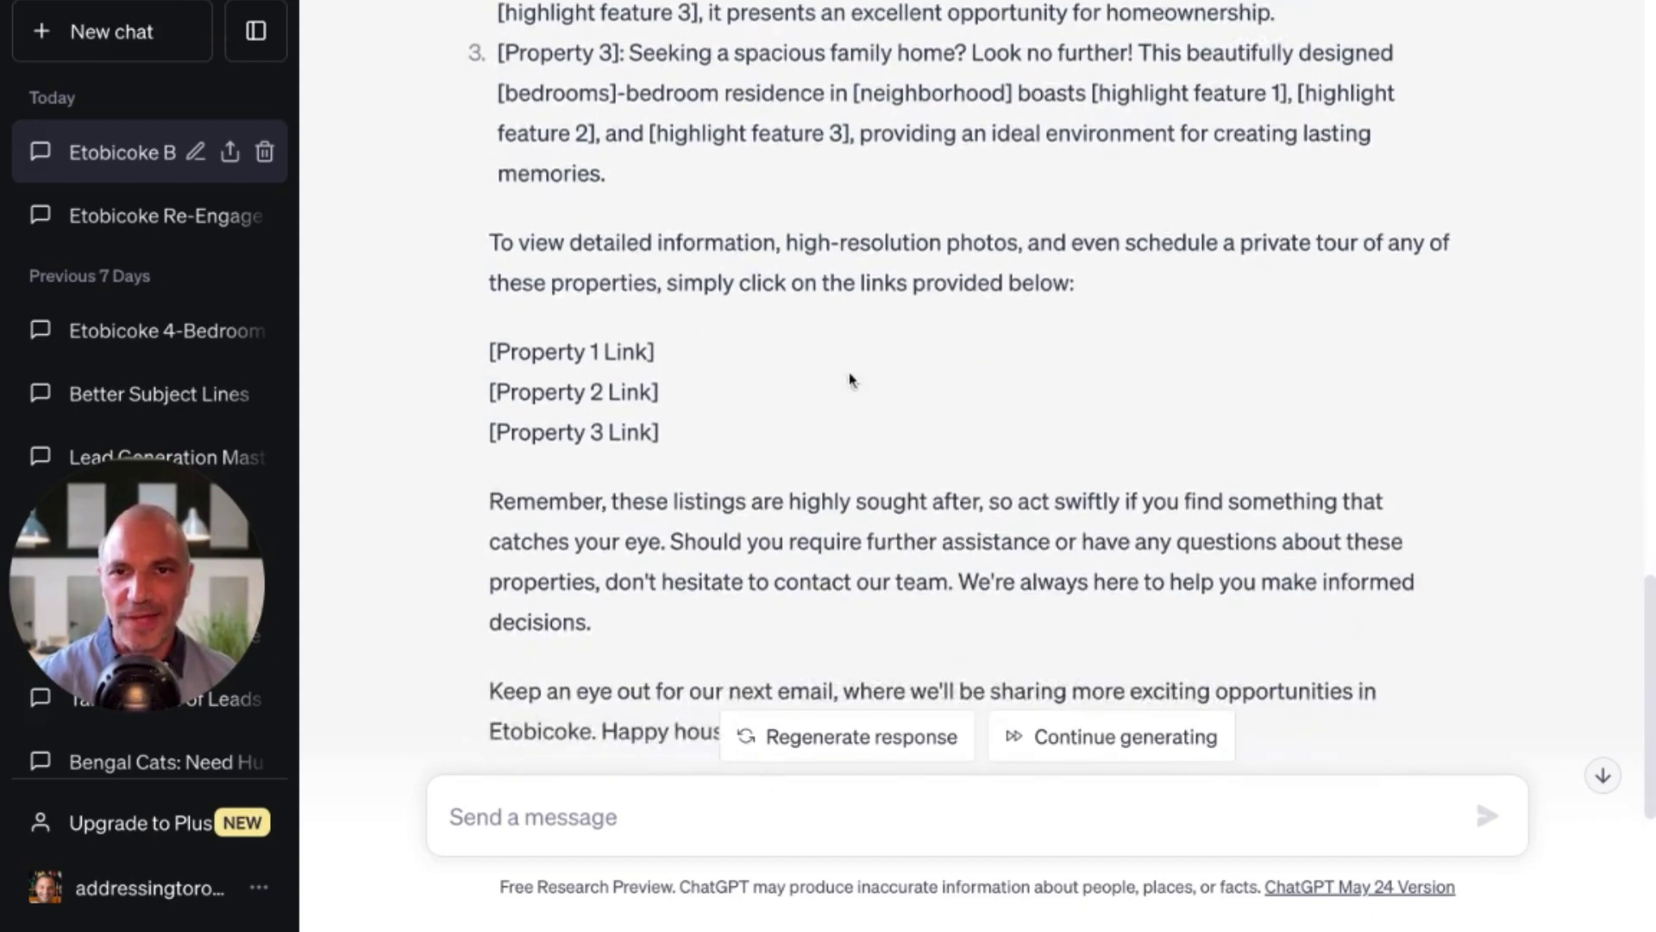
{"action": "scroll", "coordinate": [1191, 511], "scroll_direction": "down", "scroll_amount": 1}
{"action": "scroll", "coordinate": [1191, 511], "scroll_direction": "down", "scroll_amount": 1}
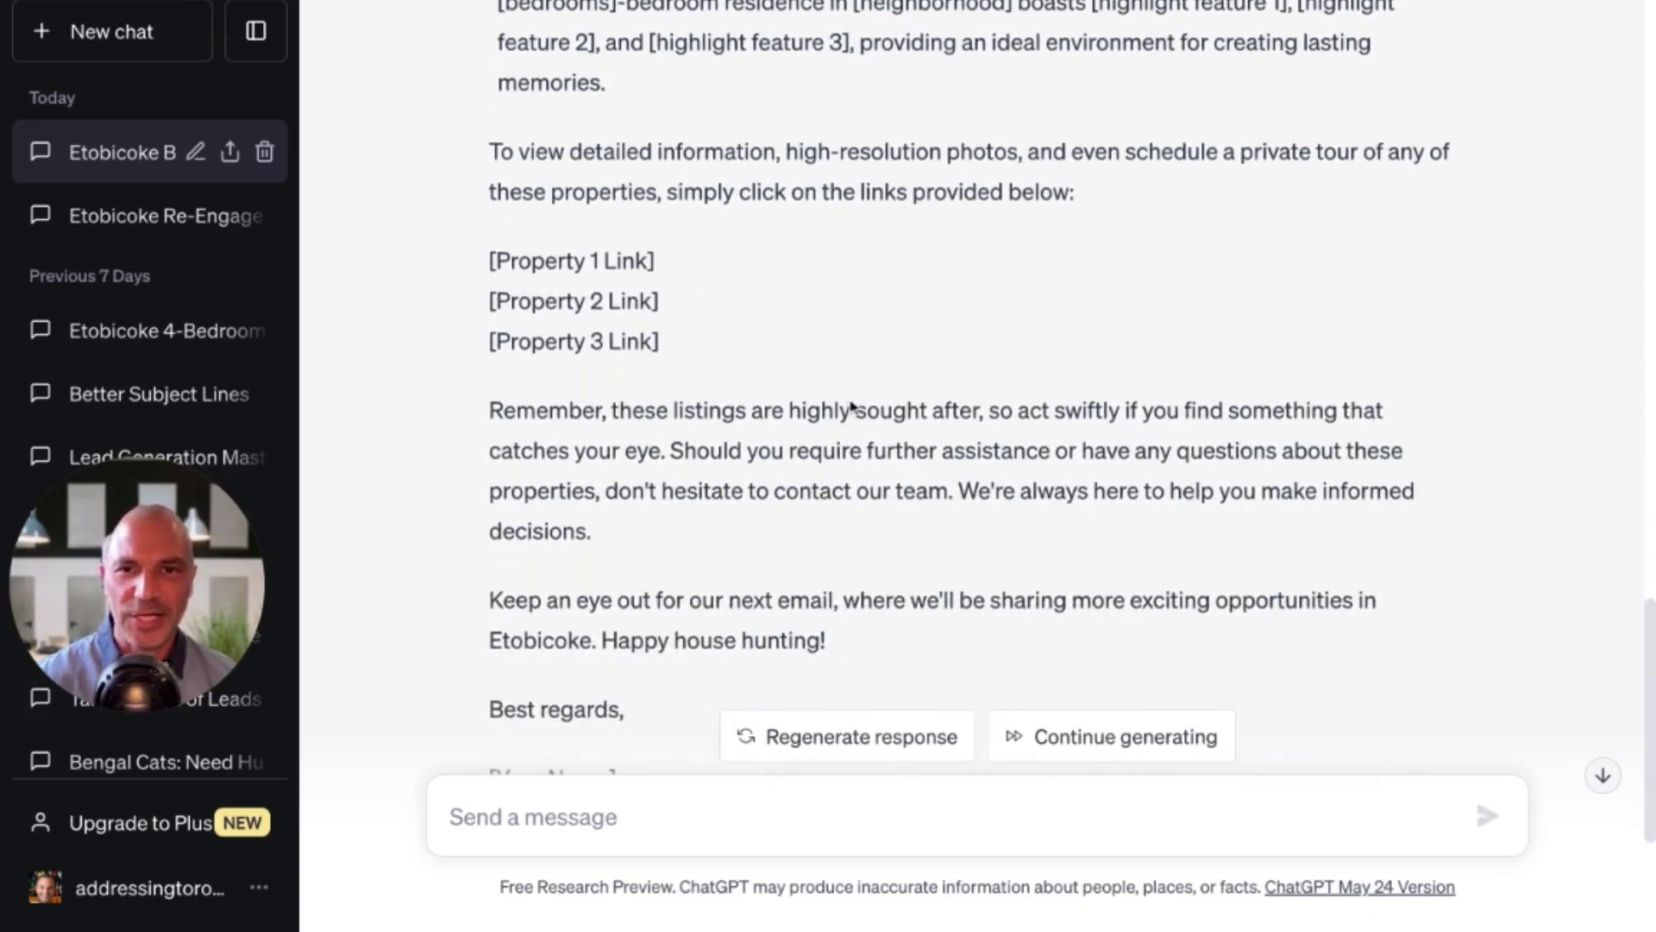
{"action": "scroll", "coordinate": [1456, 535], "scroll_direction": "down", "scroll_amount": 1}
{"action": "scroll", "coordinate": [1645, 567], "scroll_direction": "down", "scroll_amount": 1}
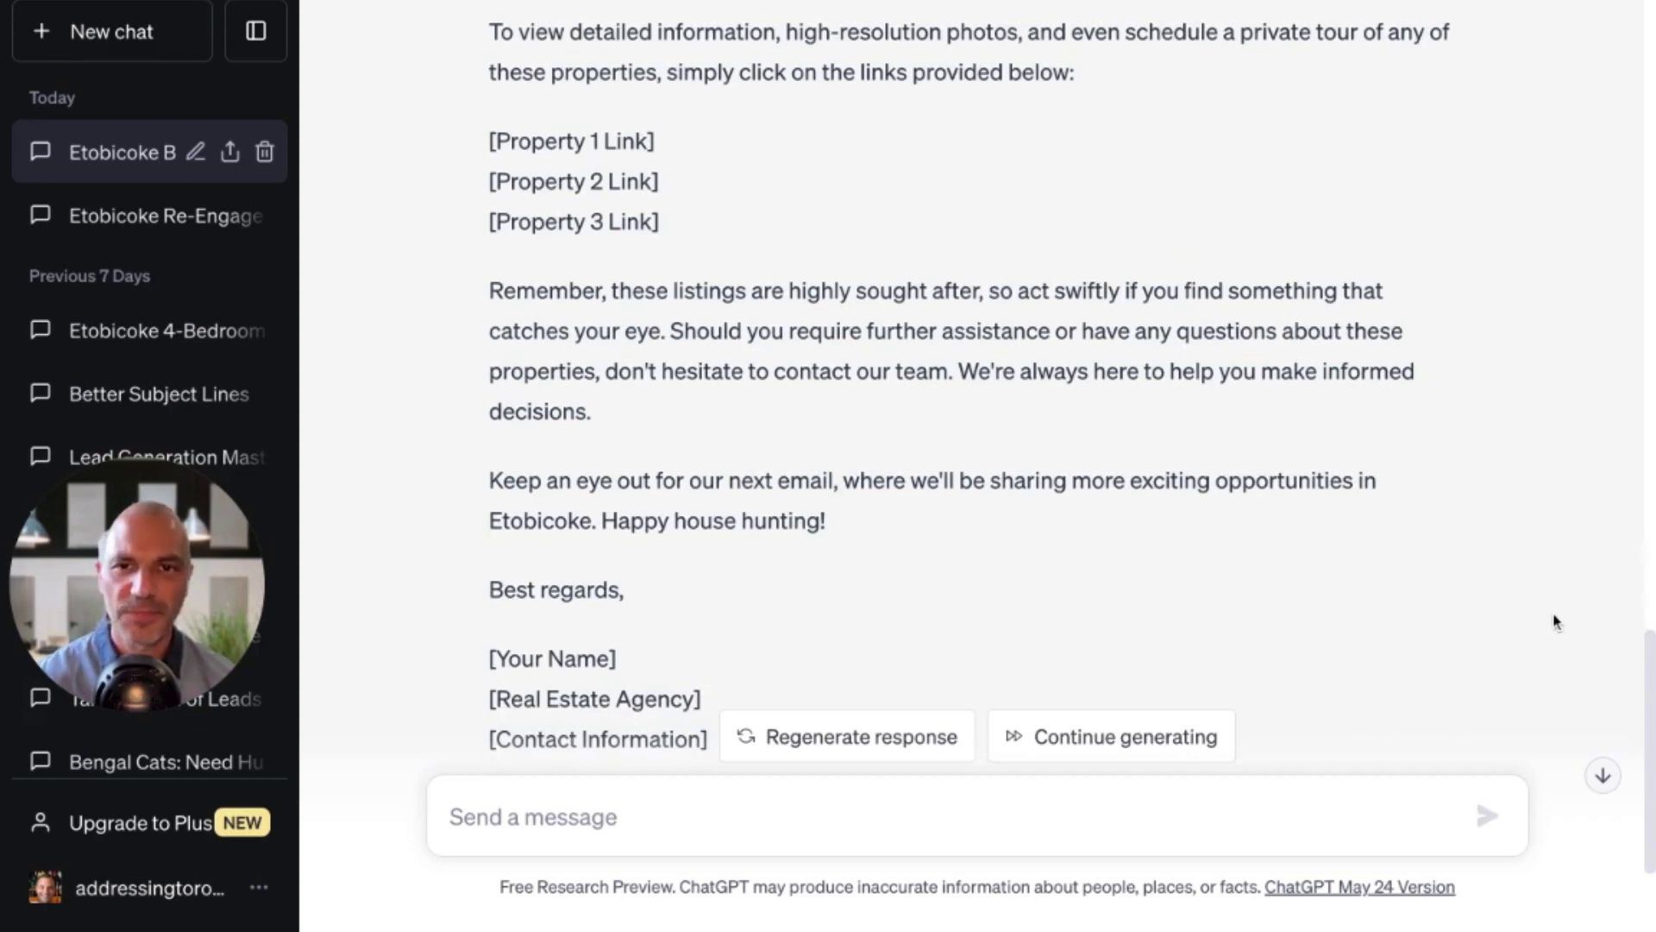
{"action": "scroll", "coordinate": [1550, 602], "scroll_direction": "down", "scroll_amount": 3}
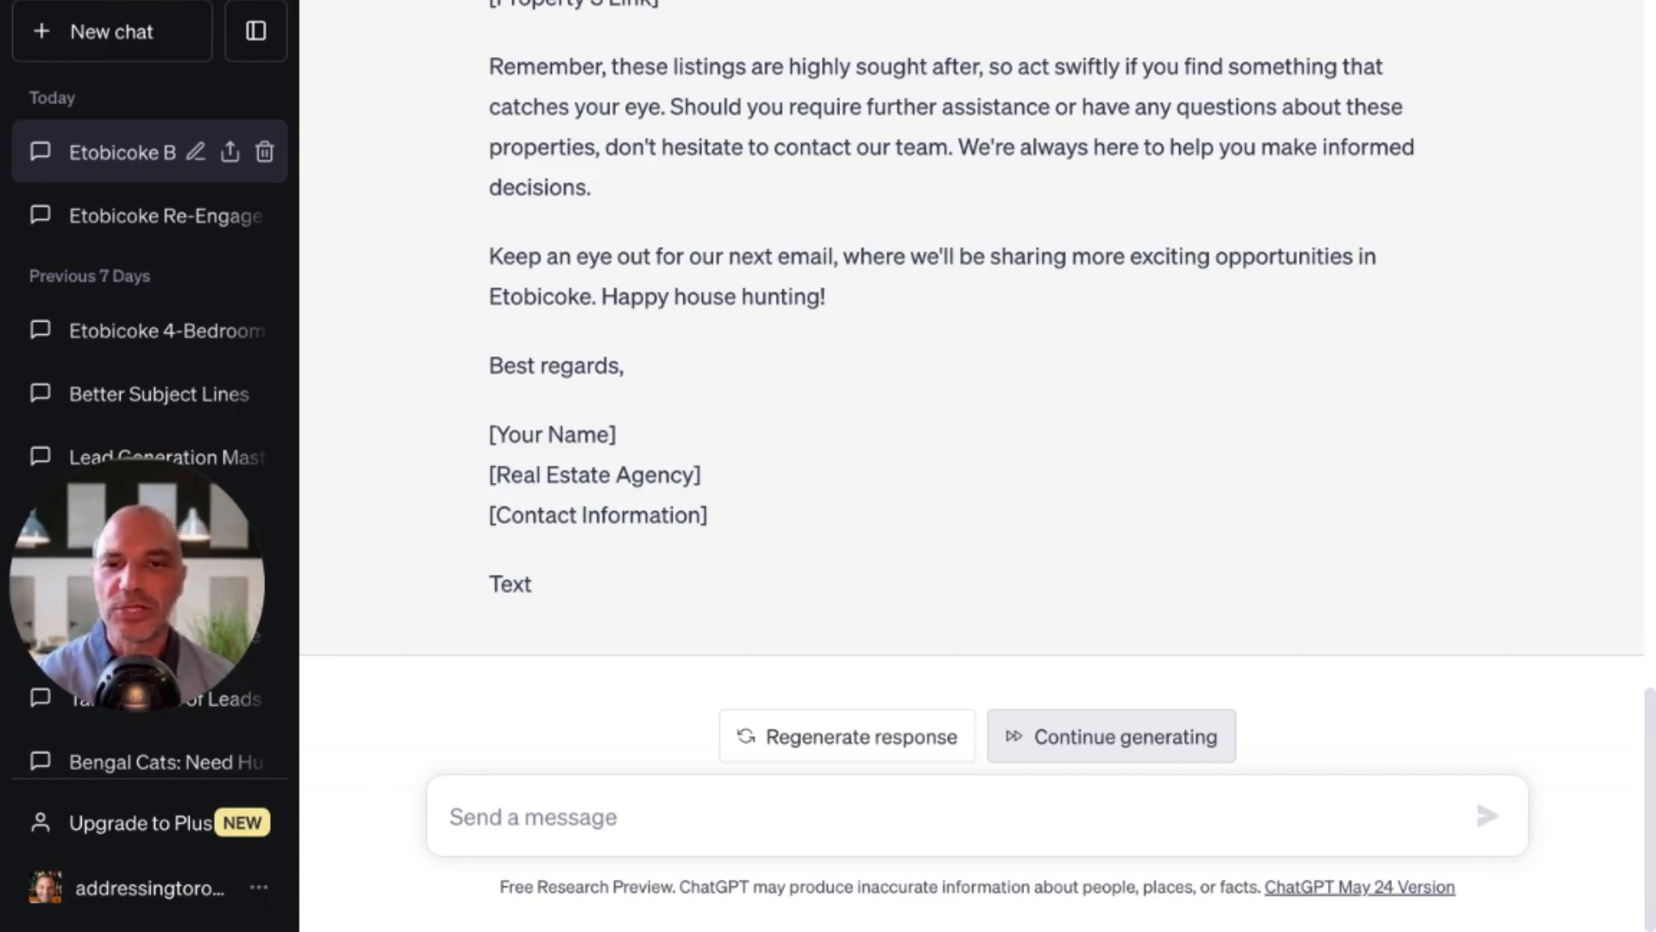
- Draft the prompt 'create 5 more – keep them short' with open-ended questions encouraging appointments or showings
{"action": "left_click", "coordinate": [590, 824]}
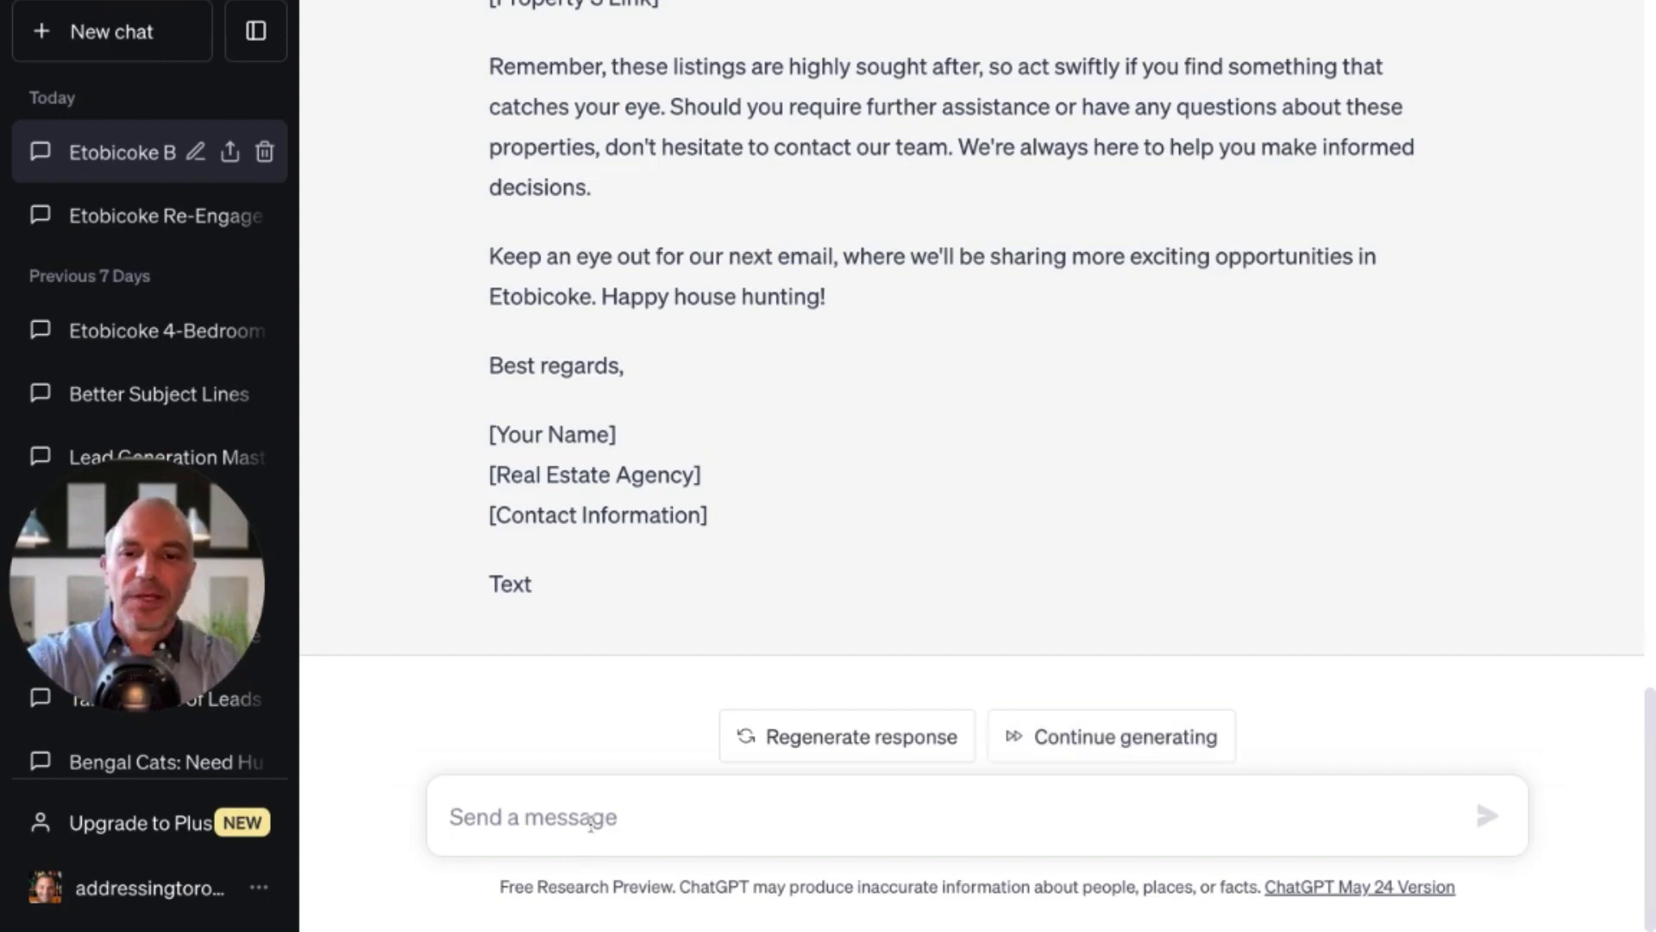
{"action": "type", "text": "create 5 m"}
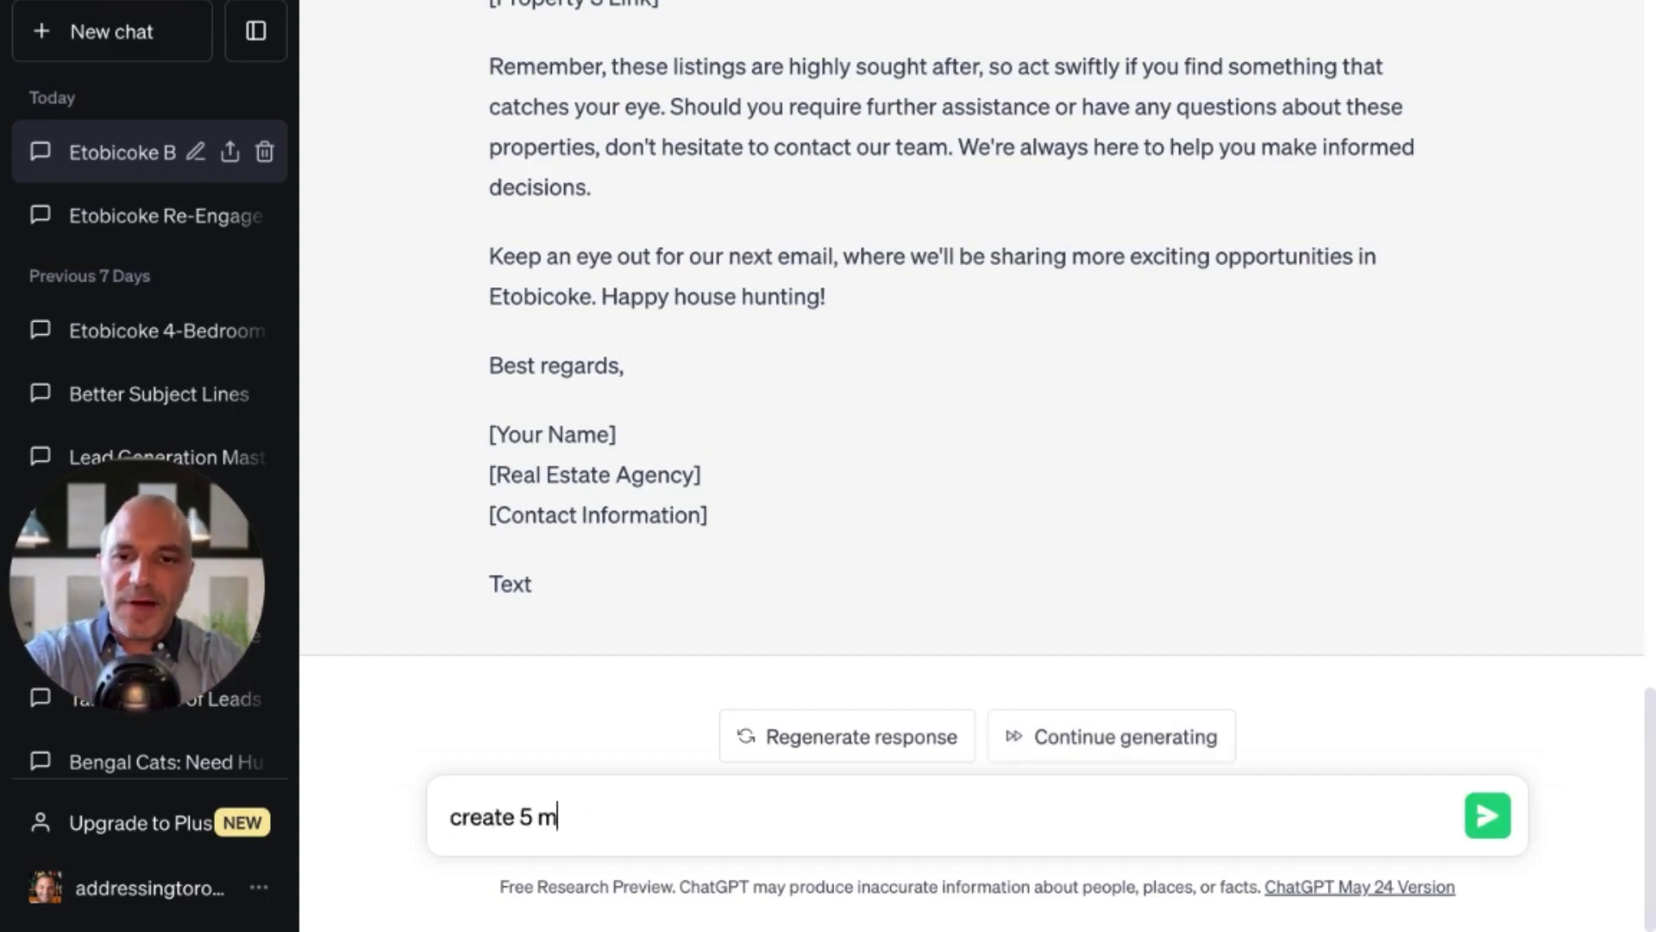
{"action": "type", "text": "ore -"}
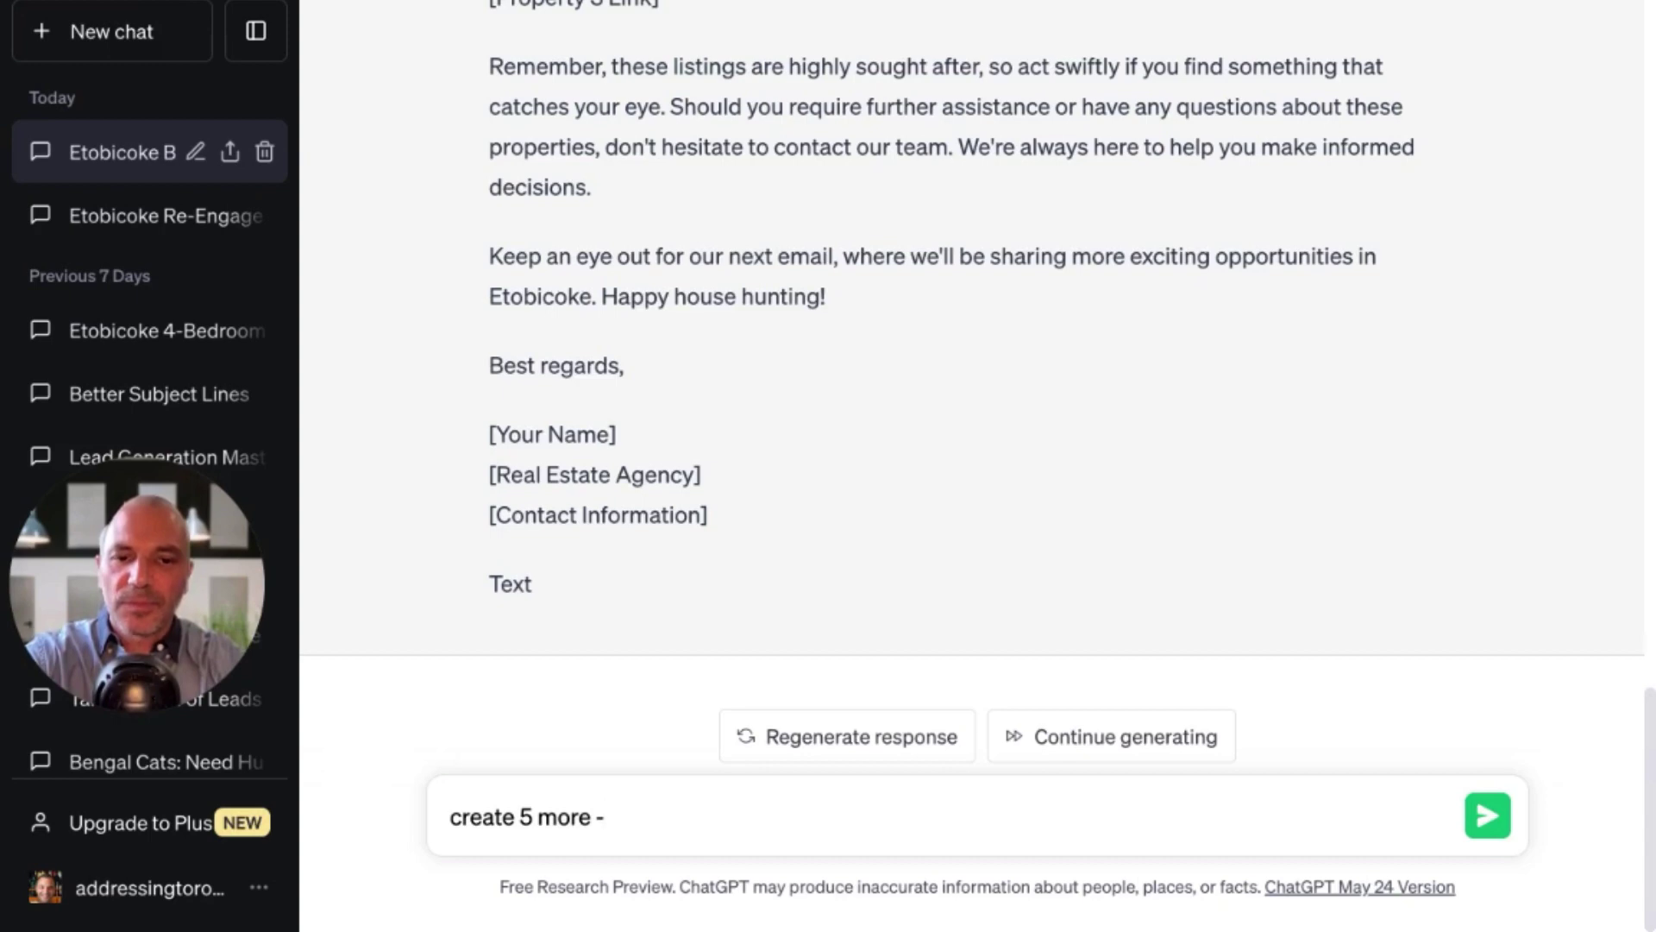
{"action": "type", "text": " keep them short"}
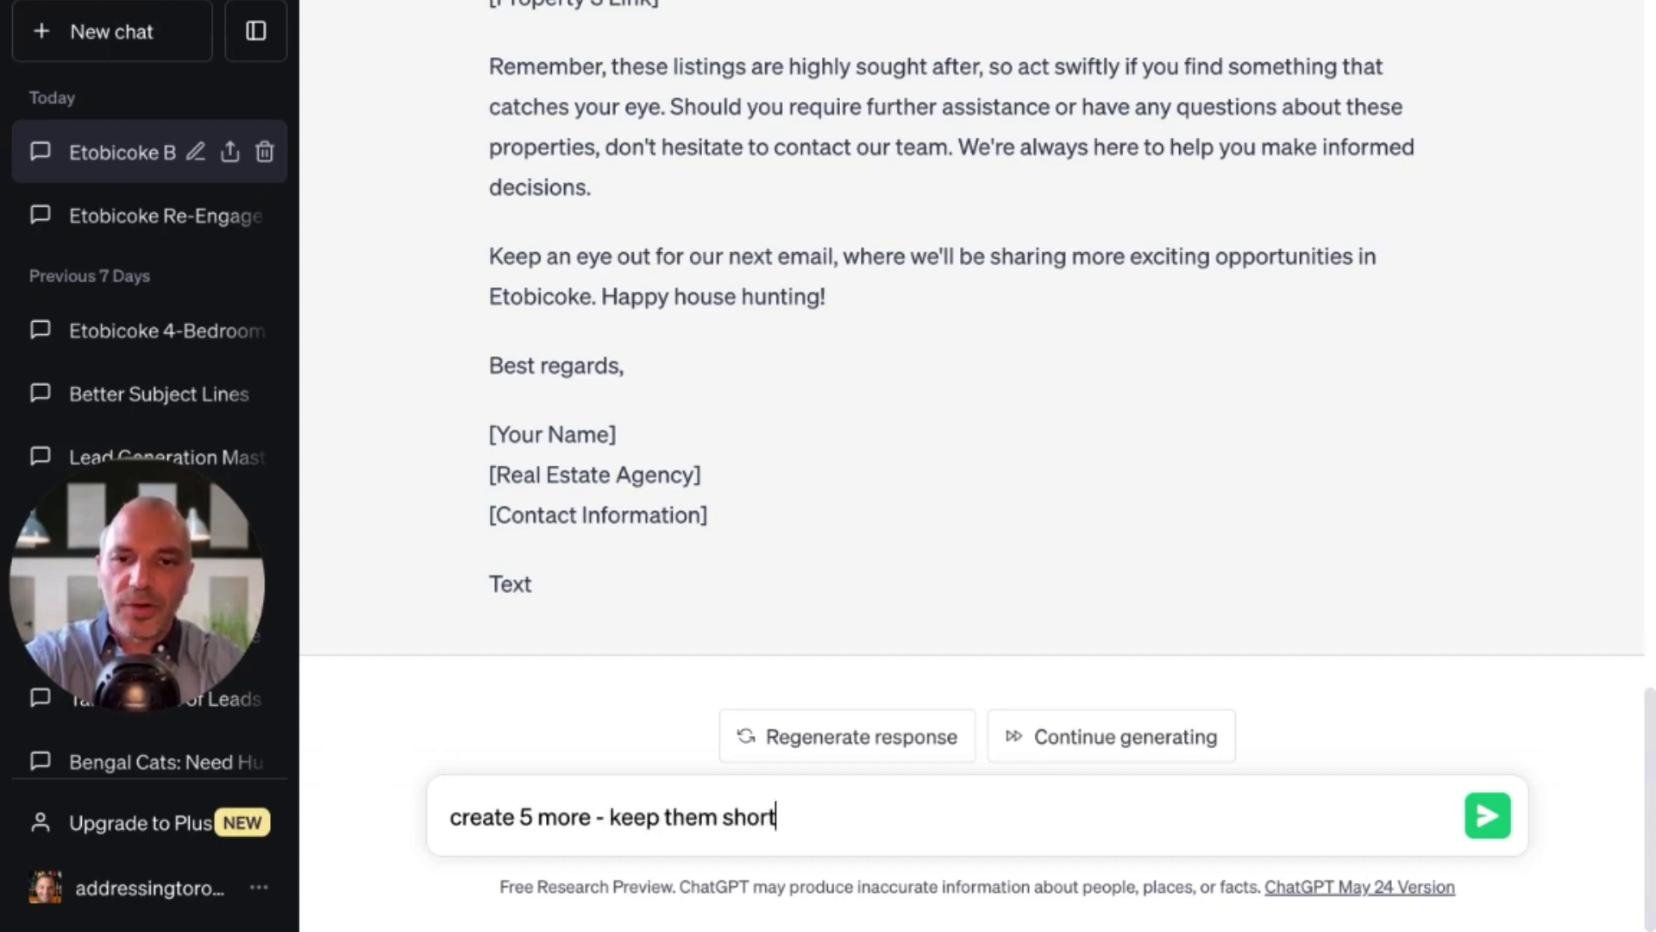
{"action": "type", "text": " and ask "}
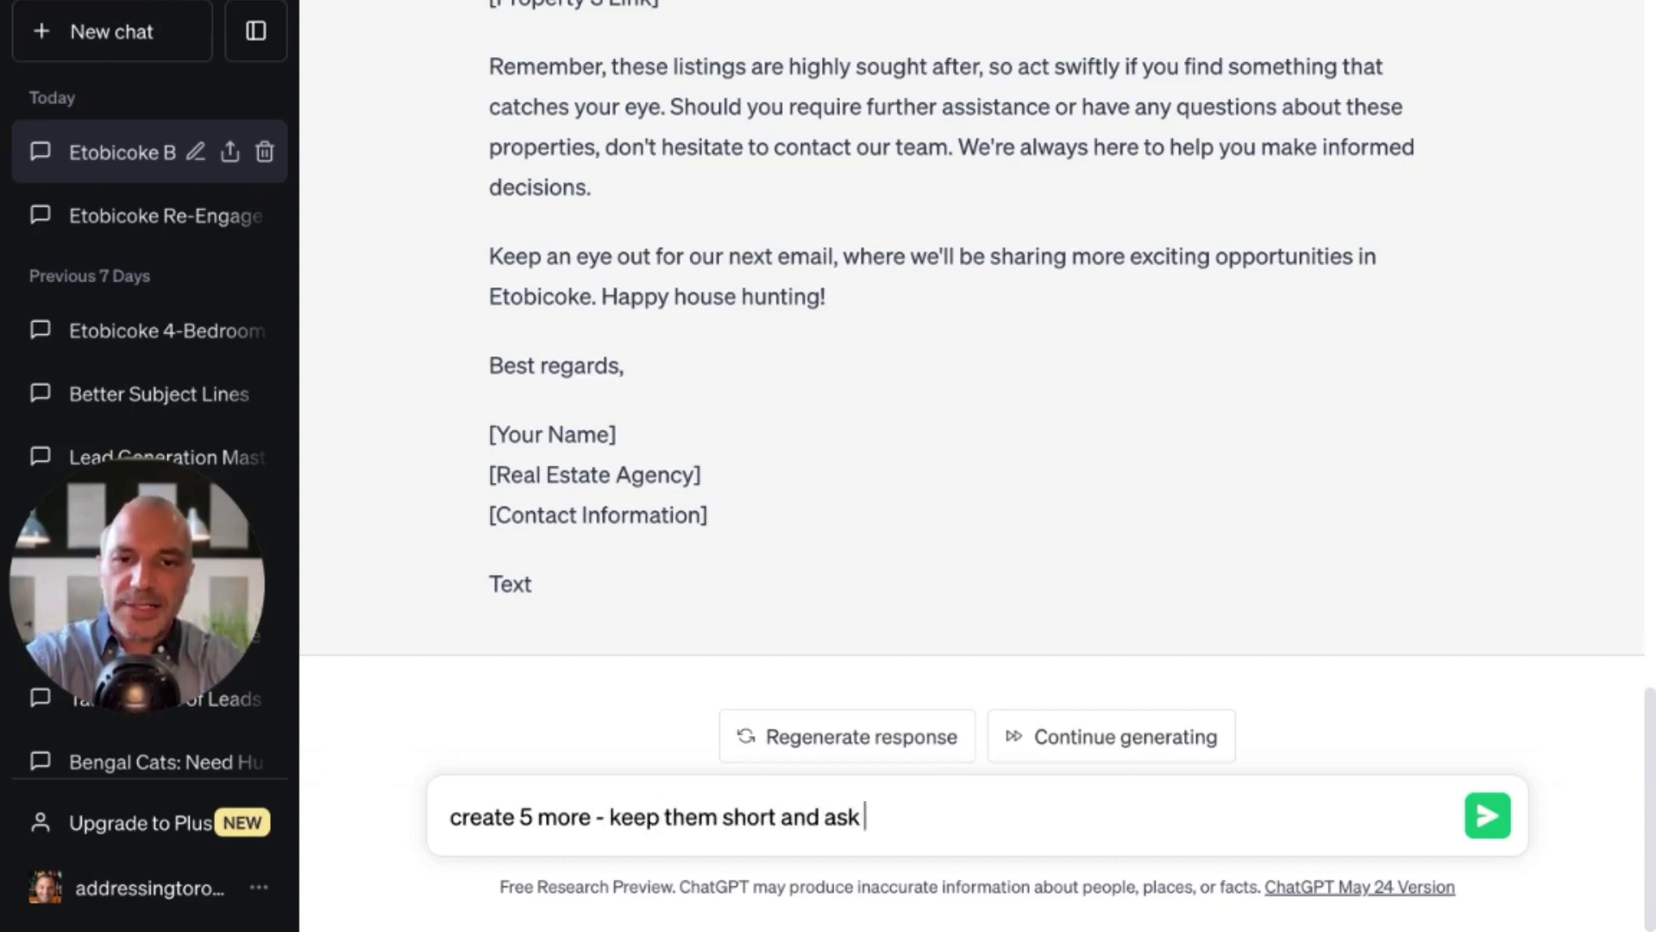
{"action": "type", "text": "open ended questi"}
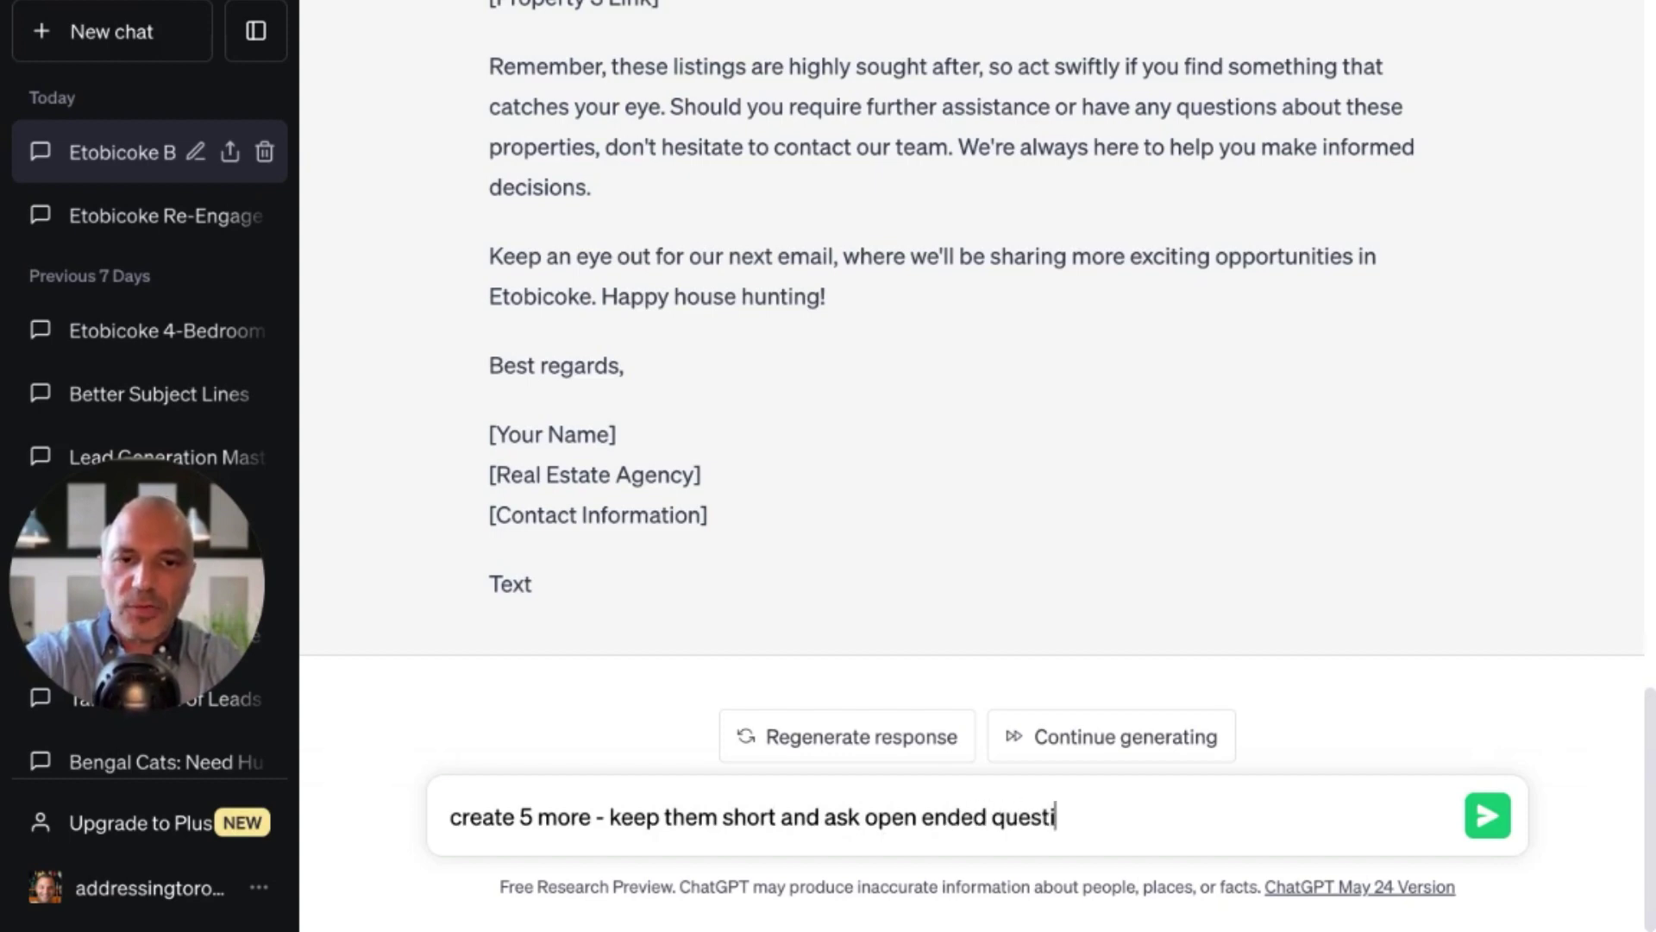
{"action": "type", "text": "ons to encou"}
{"action": "key", "text": "BackSpace"}
{"action": "key", "text": "BackSpace"}
{"action": "type", "text": "cou"}
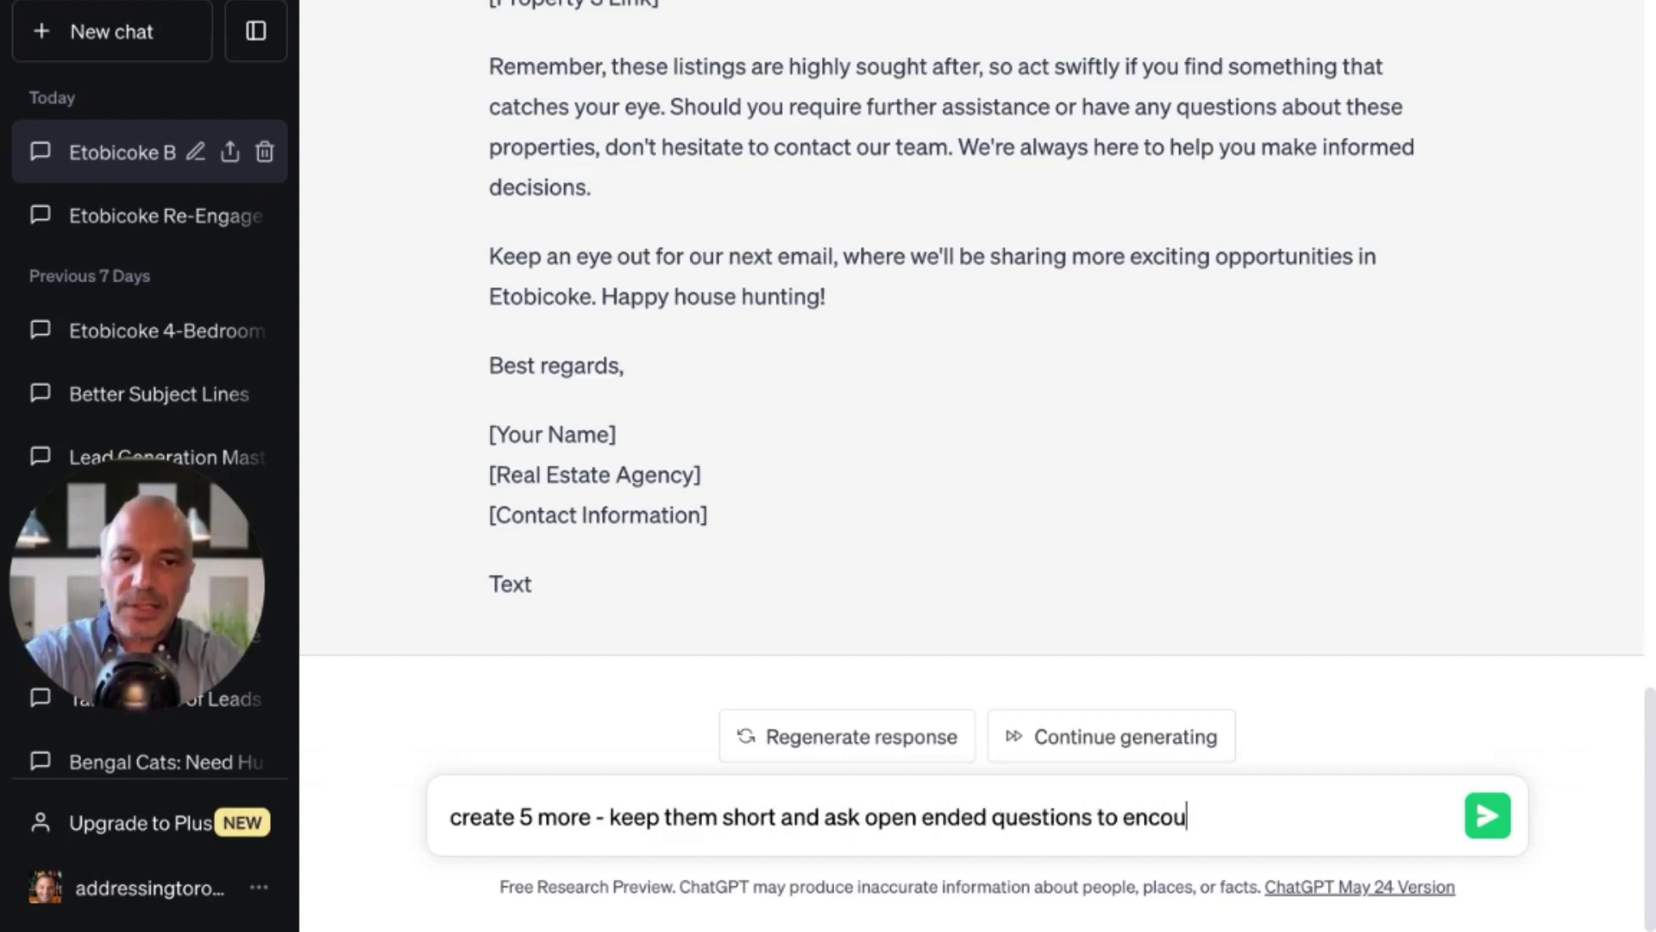
{"action": "type", "text": "rage book"}
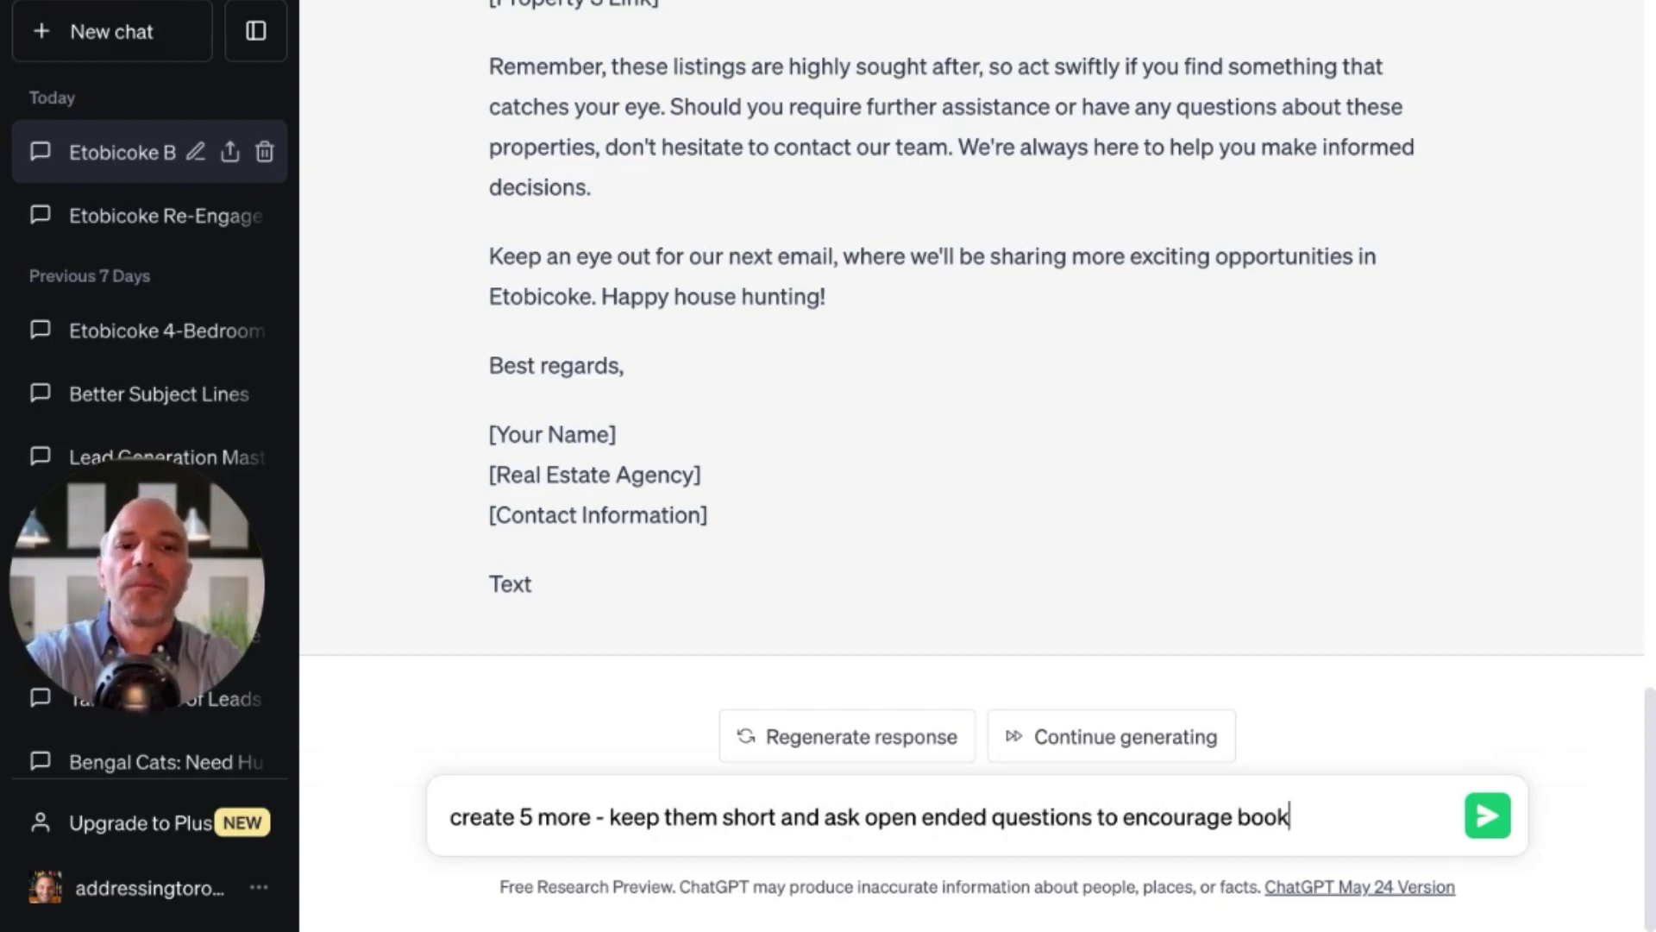
{"action": "type", "text": "ing a"}
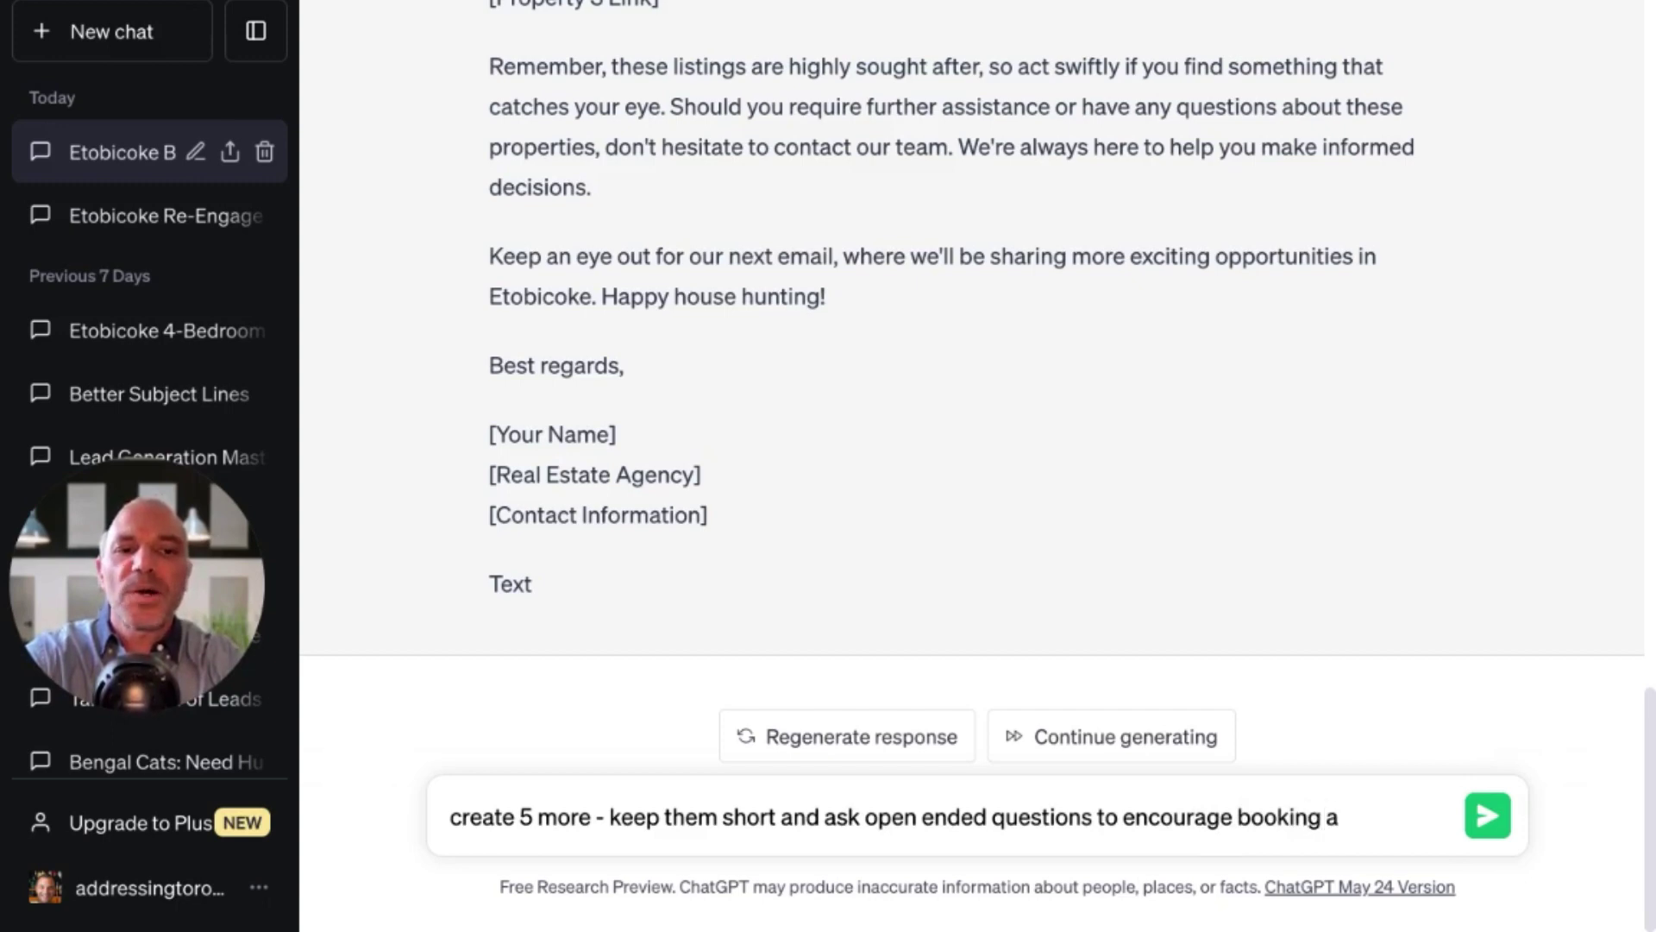
{"action": "type", "text": "n appoint"}
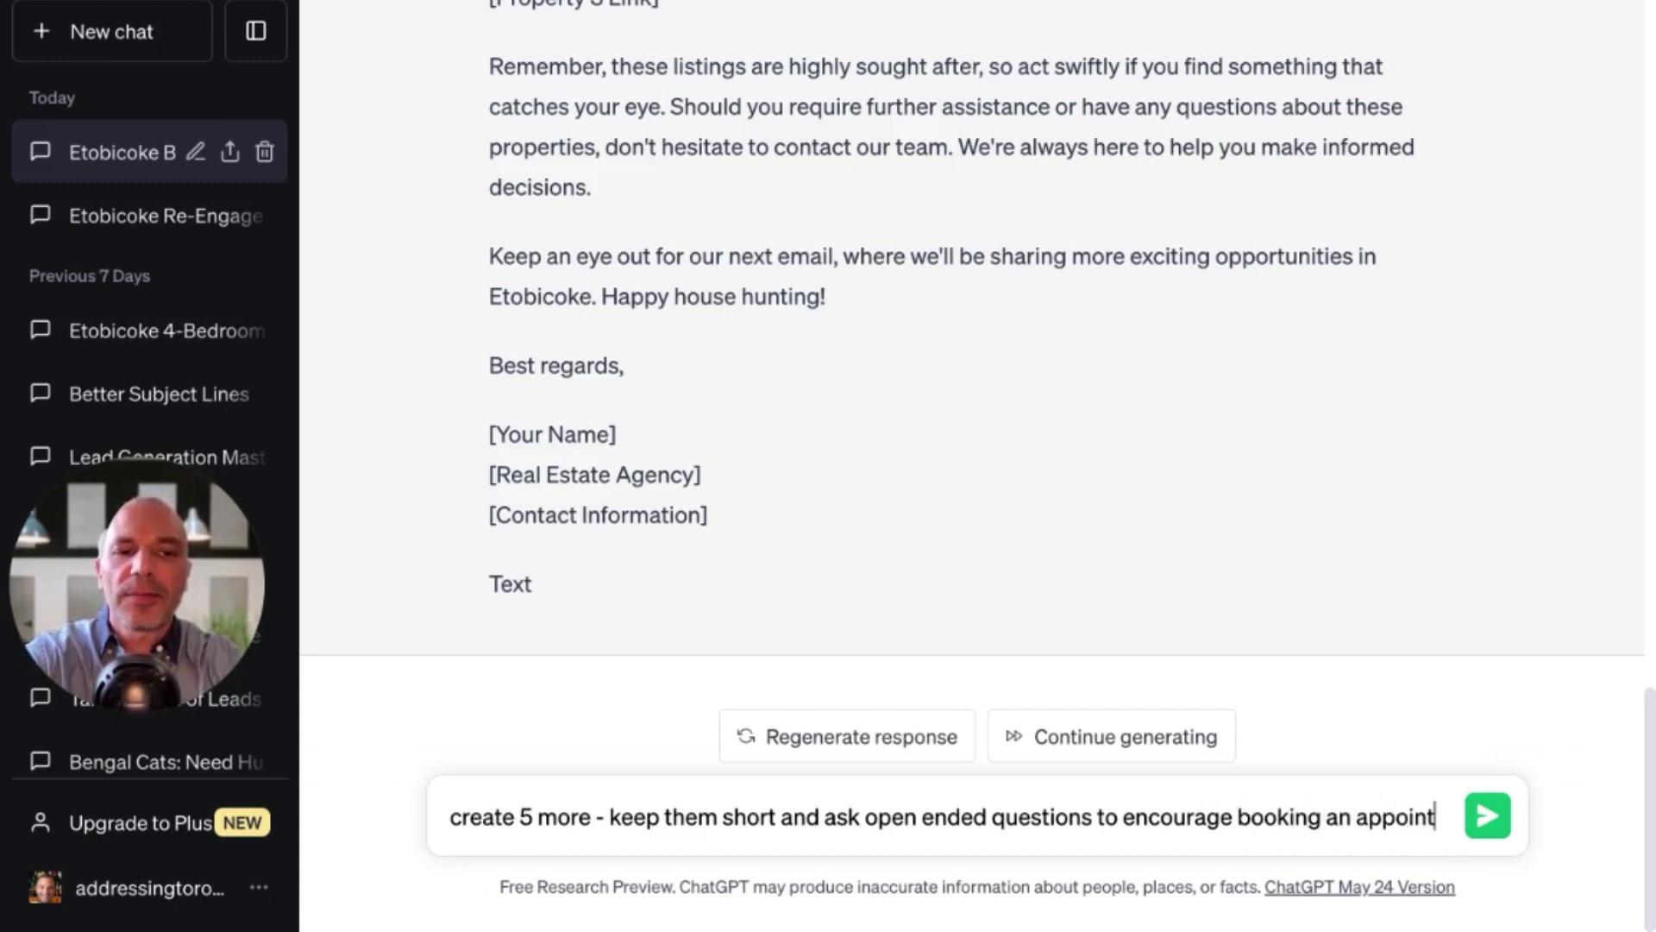
{"action": "type", "text": "ment or a s"}
{"action": "key", "text": "BackSpace"}
{"action": "key", "text": "BackSpace"}
{"action": "key", "text": "BackSpace"}
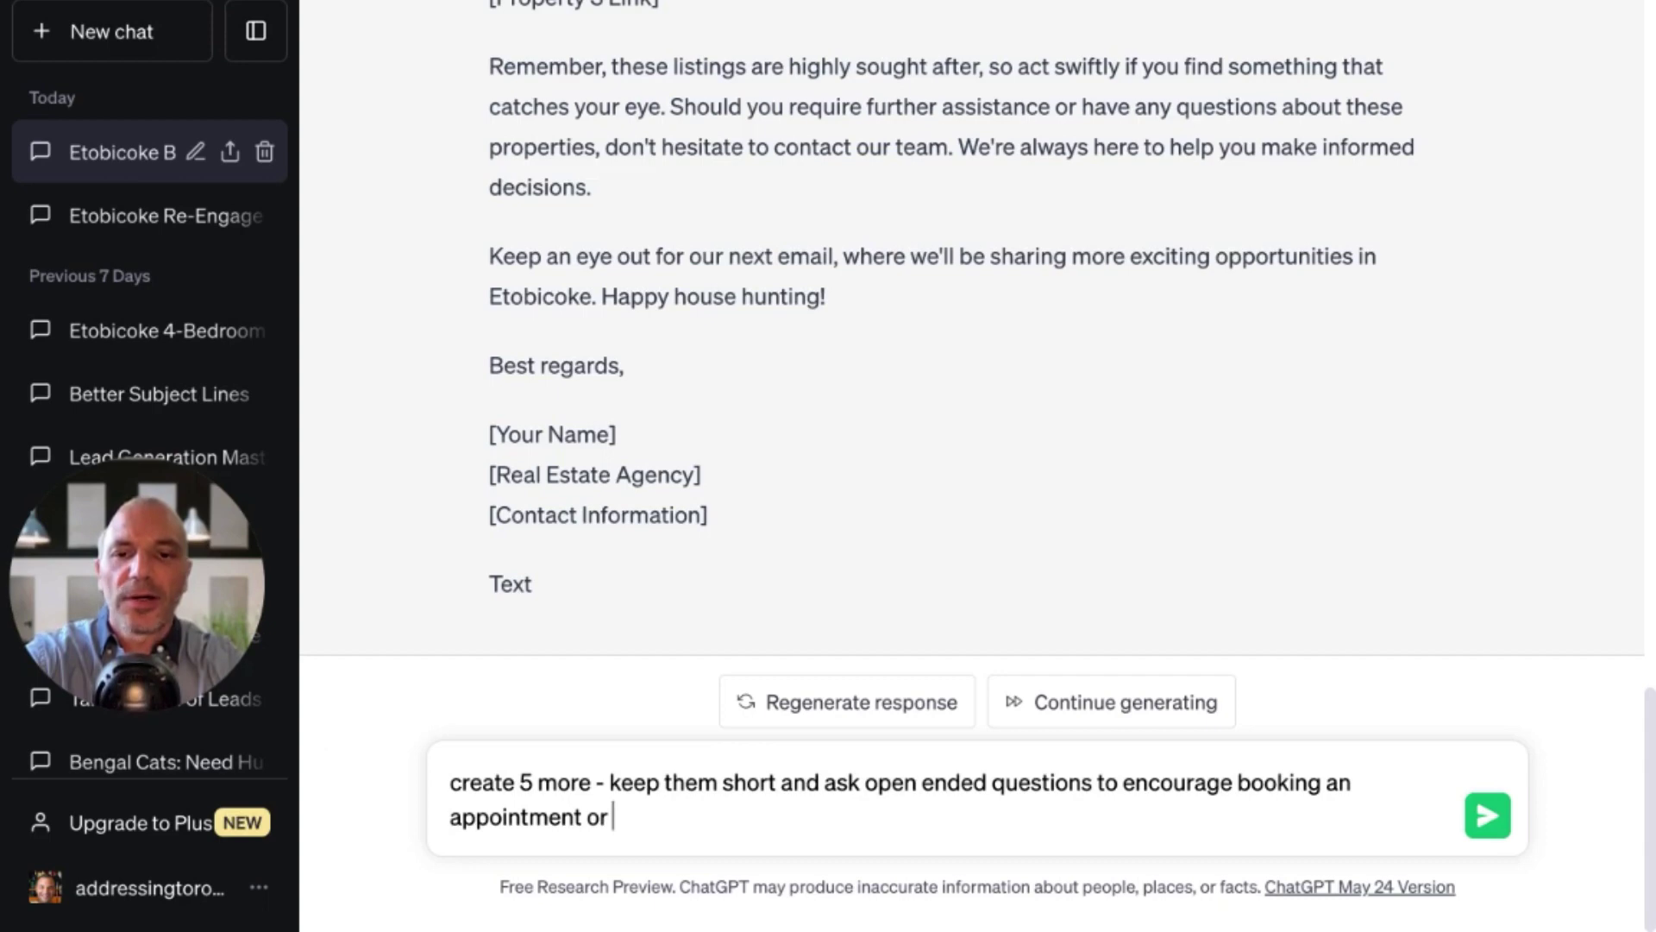
{"action": "type", "text": "showings to s"}
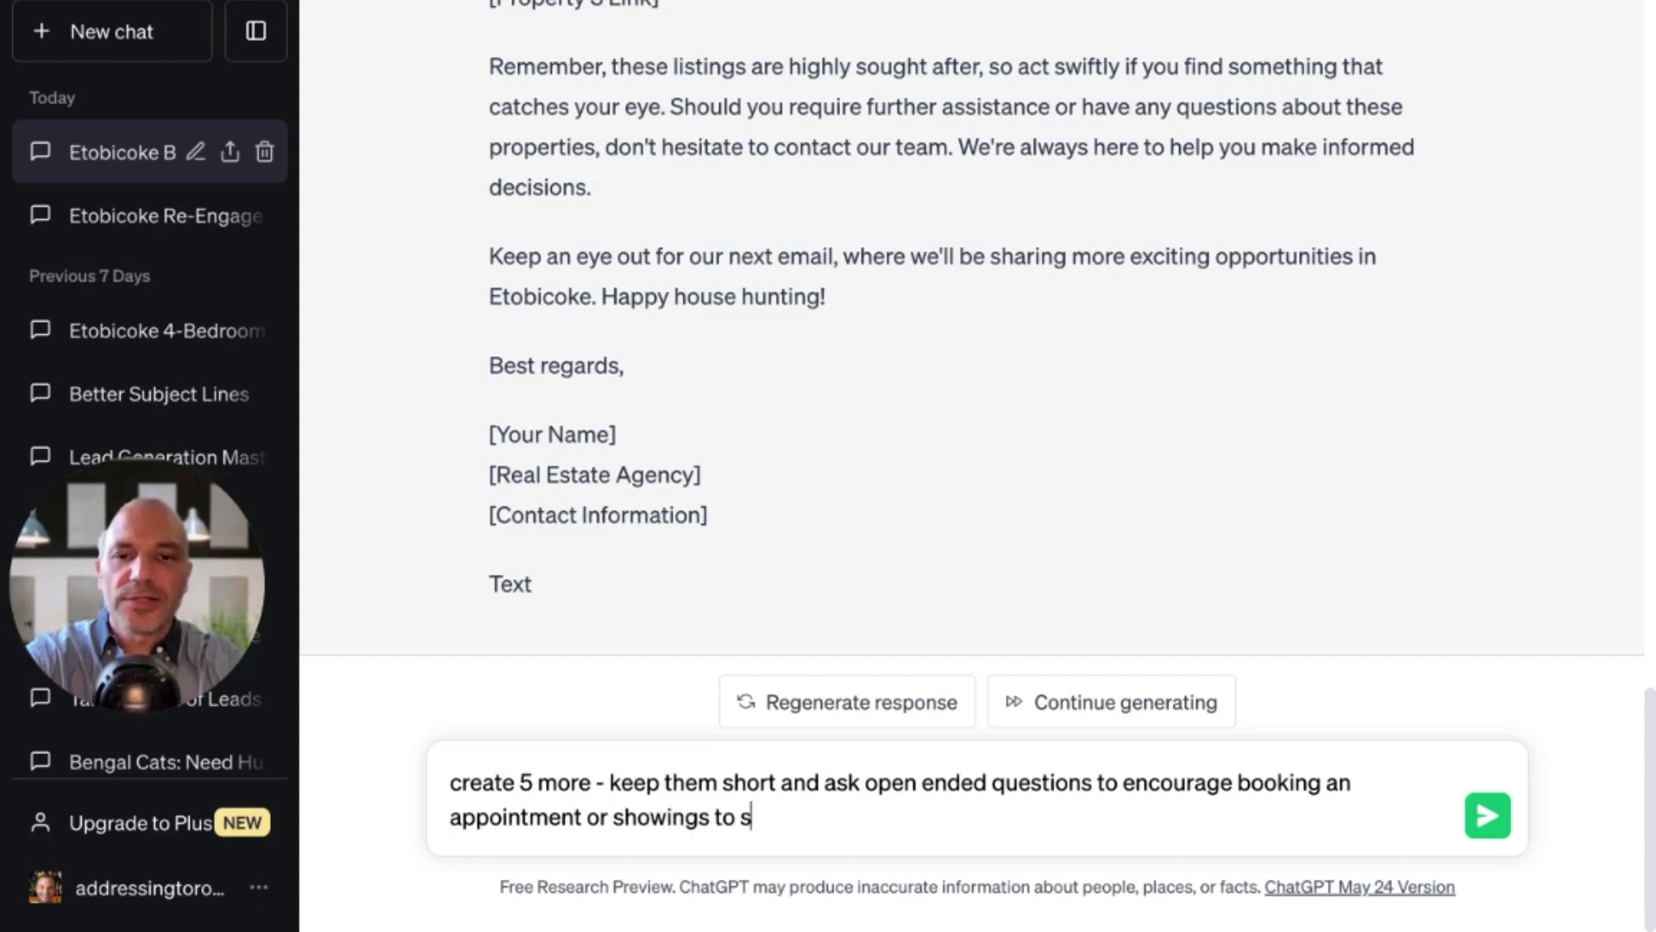
{"action": "type", "text": "ee some of the proper"}
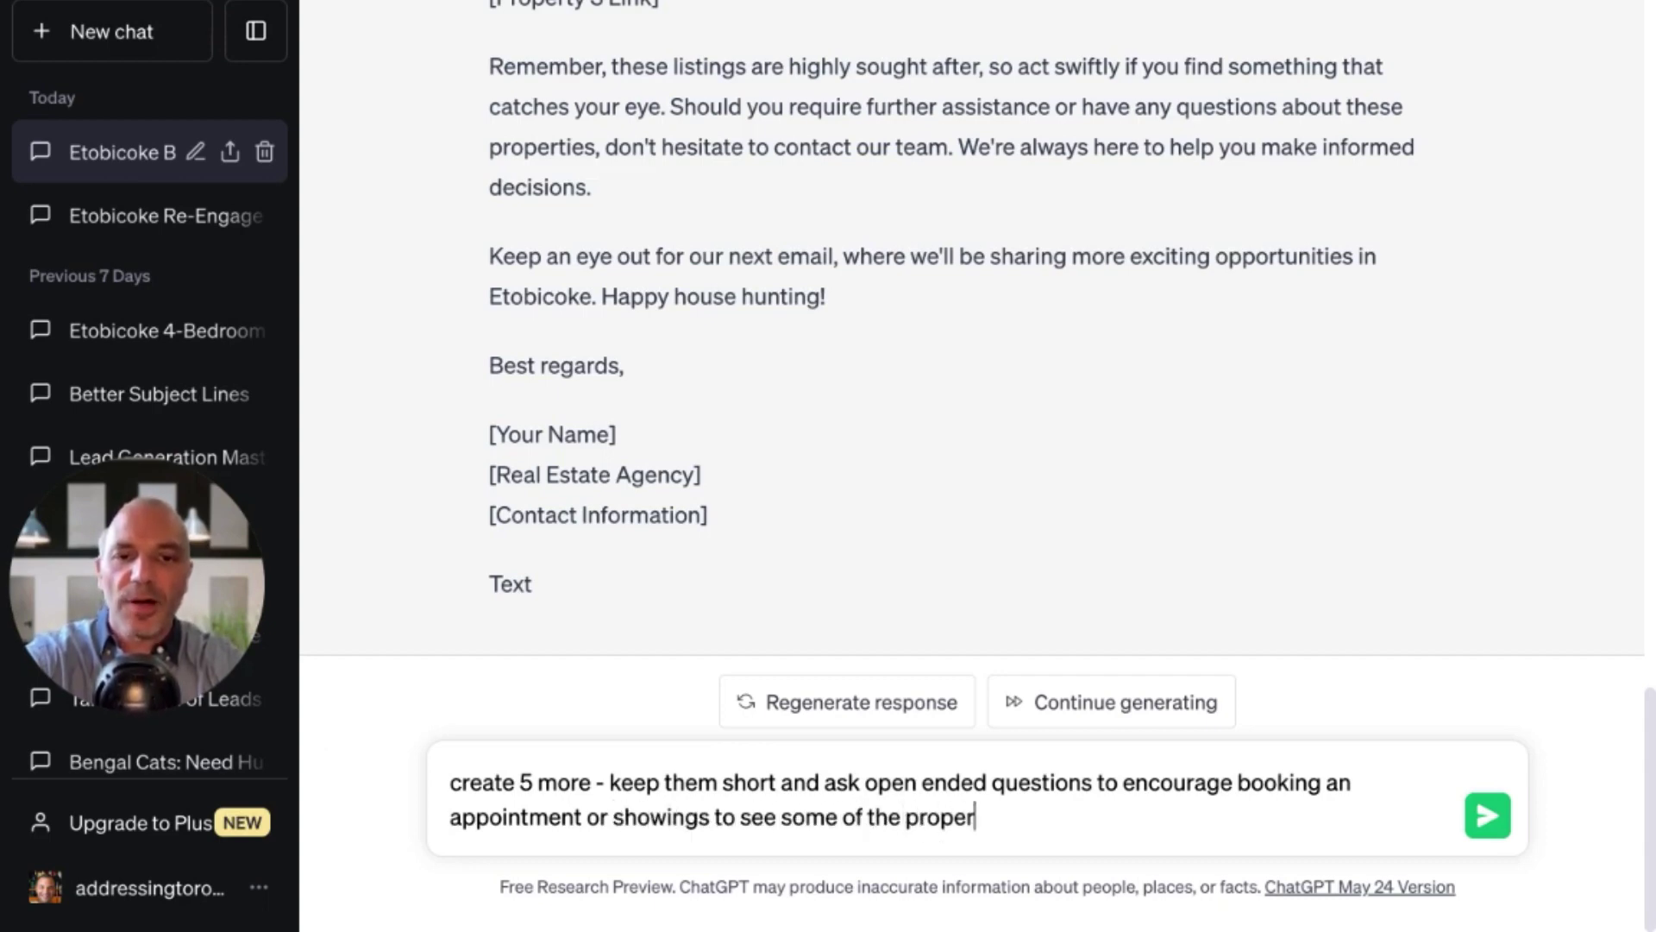
{"action": "type", "text": "ties"}
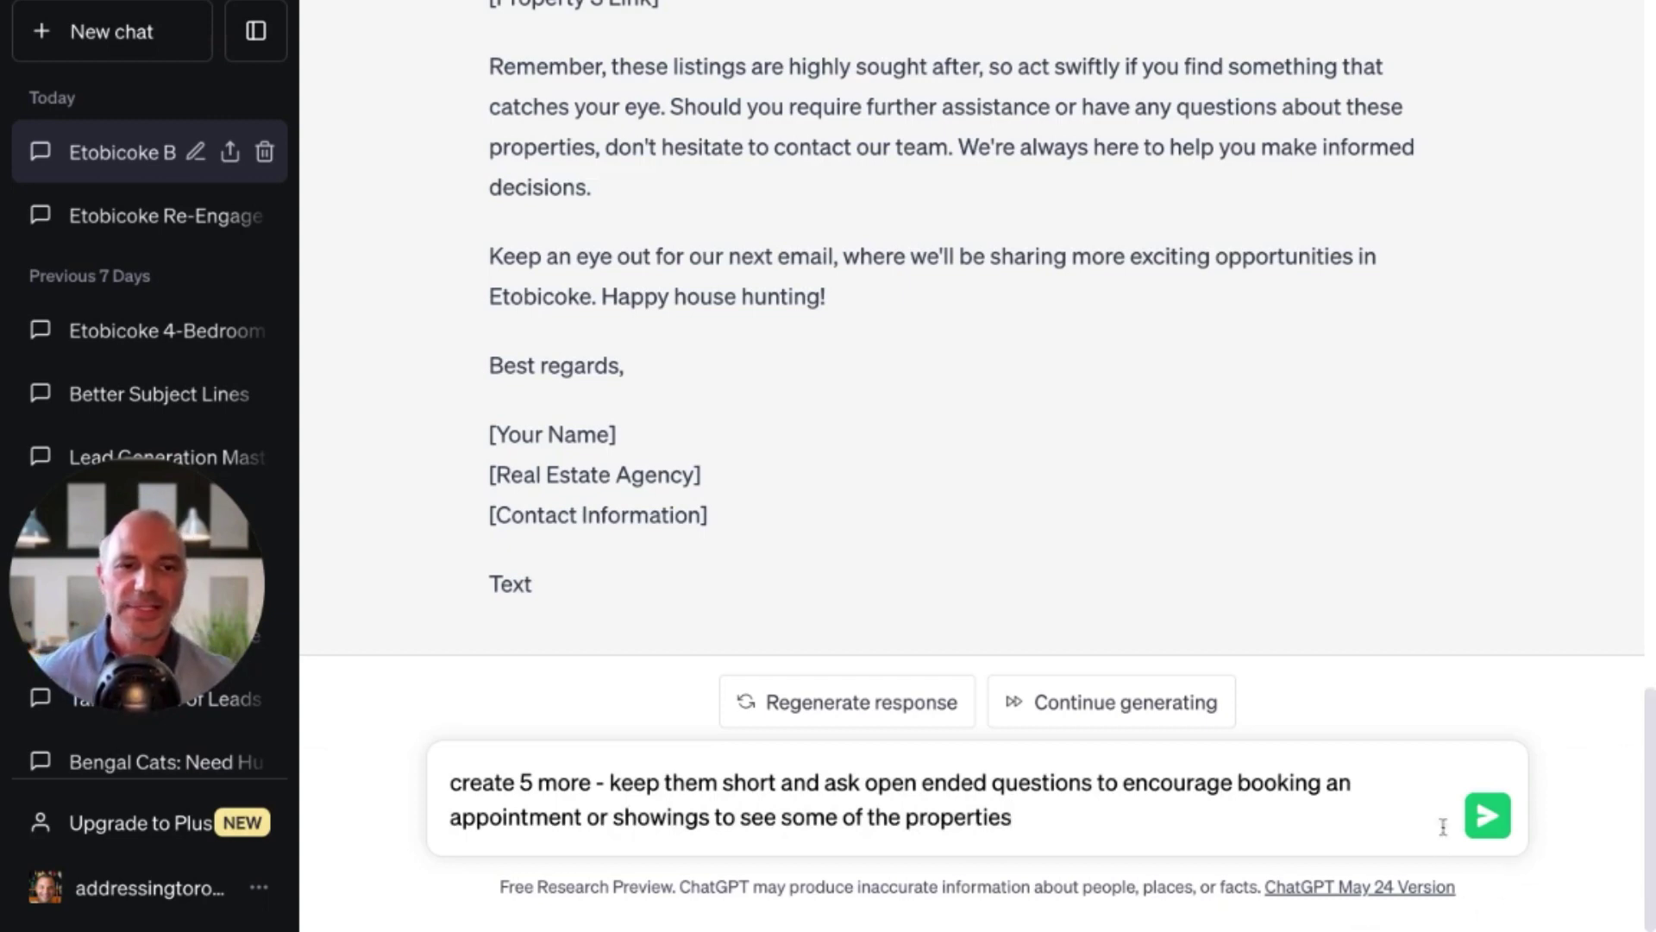
- Send the five-message request and follow the new reply through Text Message 3 and Email 4
{"action": "left_click", "coordinate": [1505, 806]}
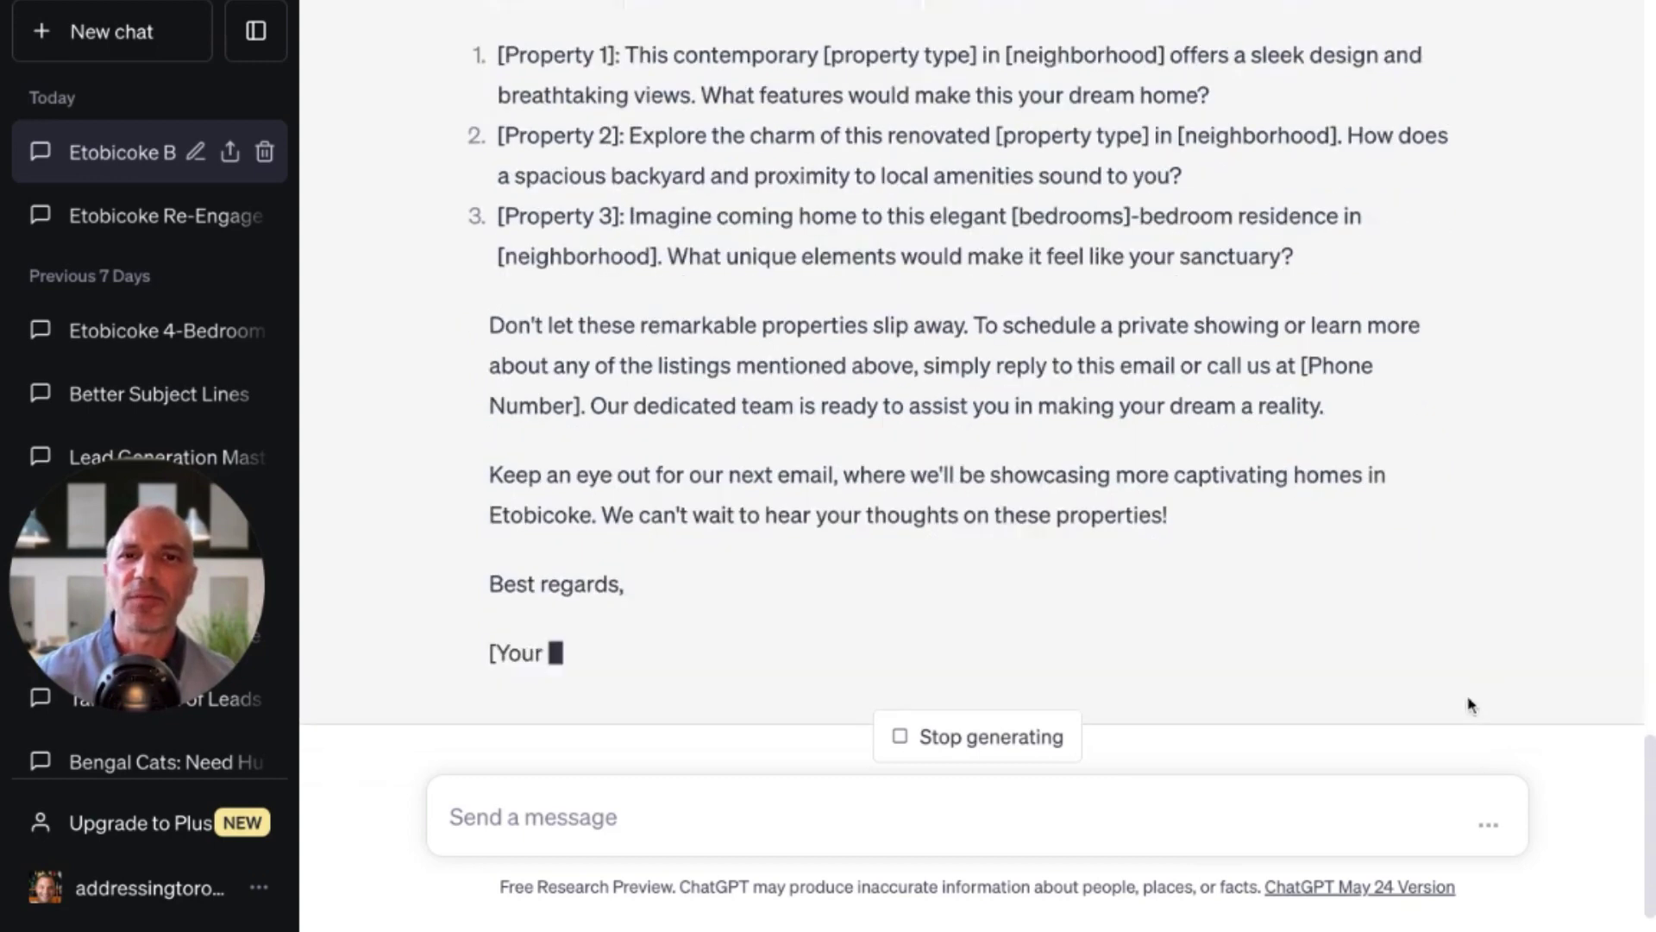
{"action": "scroll", "coordinate": [1498, 629], "scroll_direction": "up", "scroll_amount": 2}
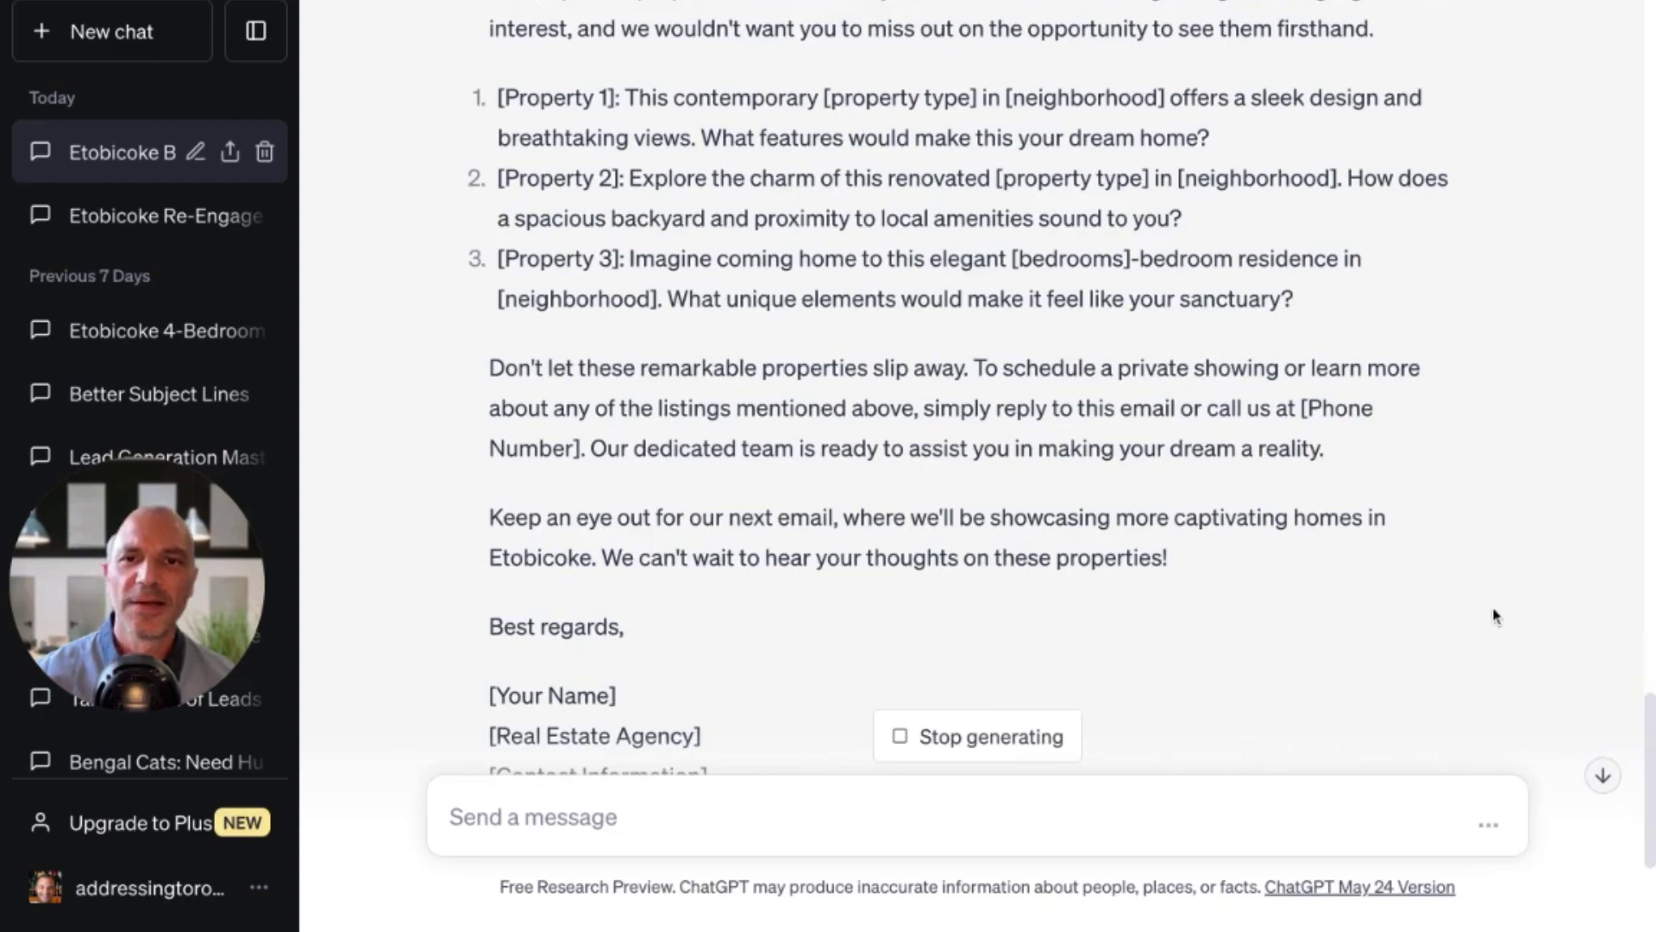
{"action": "scroll", "coordinate": [1564, 690], "scroll_direction": "down", "scroll_amount": 1}
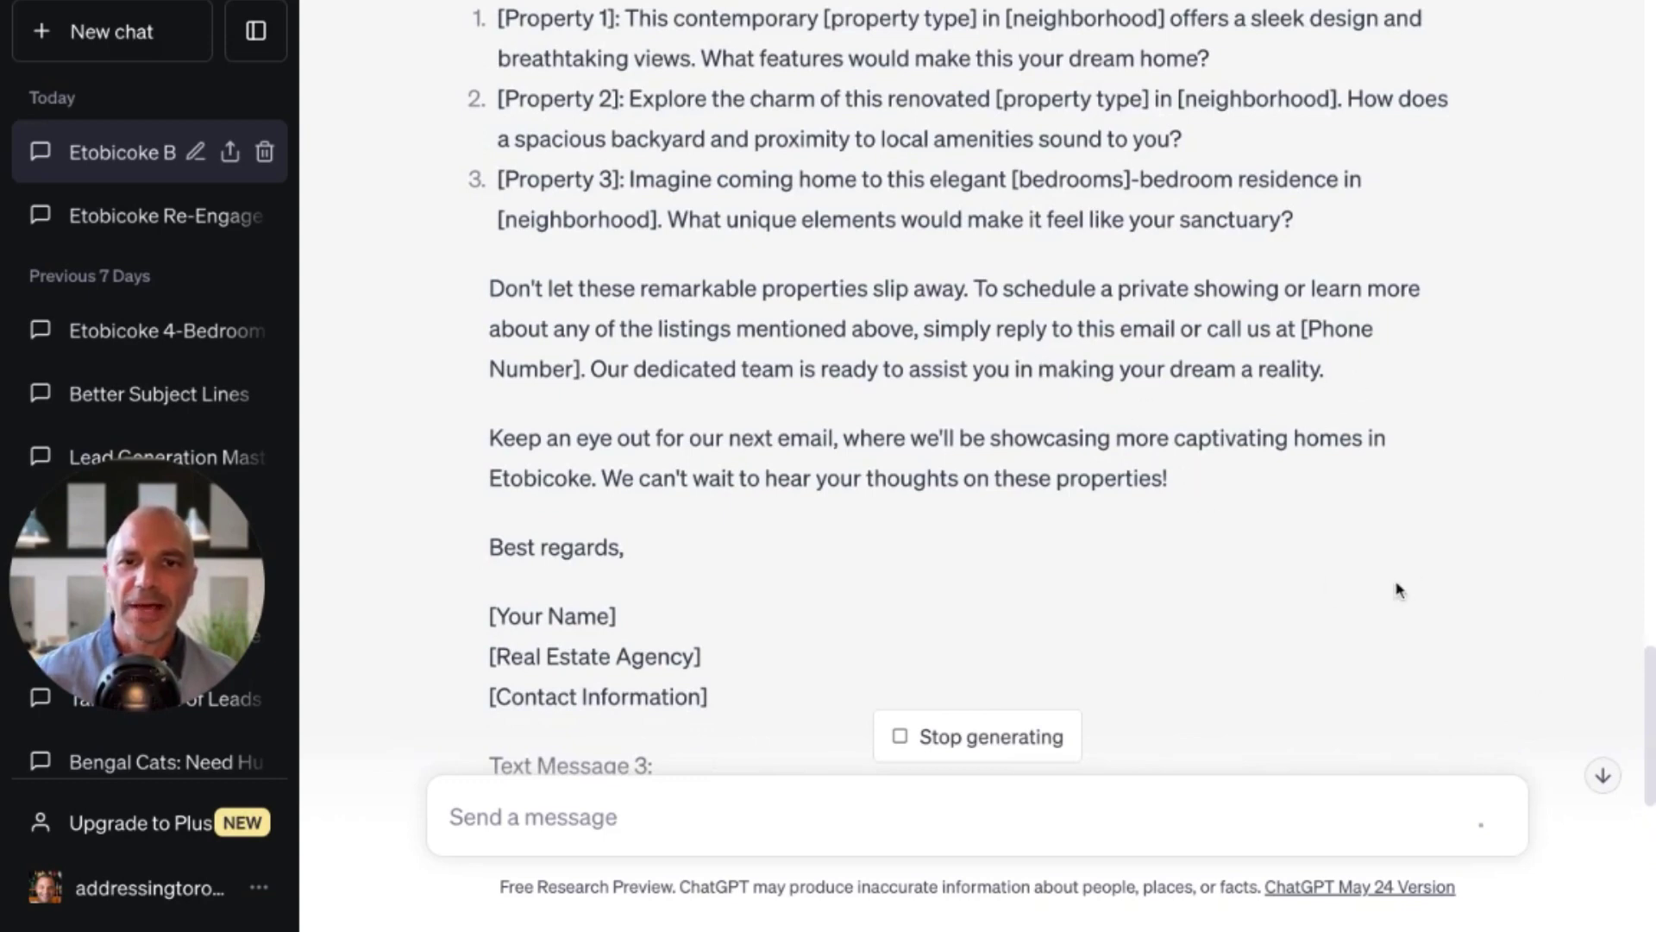
{"action": "scroll", "coordinate": [1320, 564], "scroll_direction": "down", "scroll_amount": 4}
{"action": "scroll", "coordinate": [1343, 567], "scroll_direction": "down", "scroll_amount": 2}
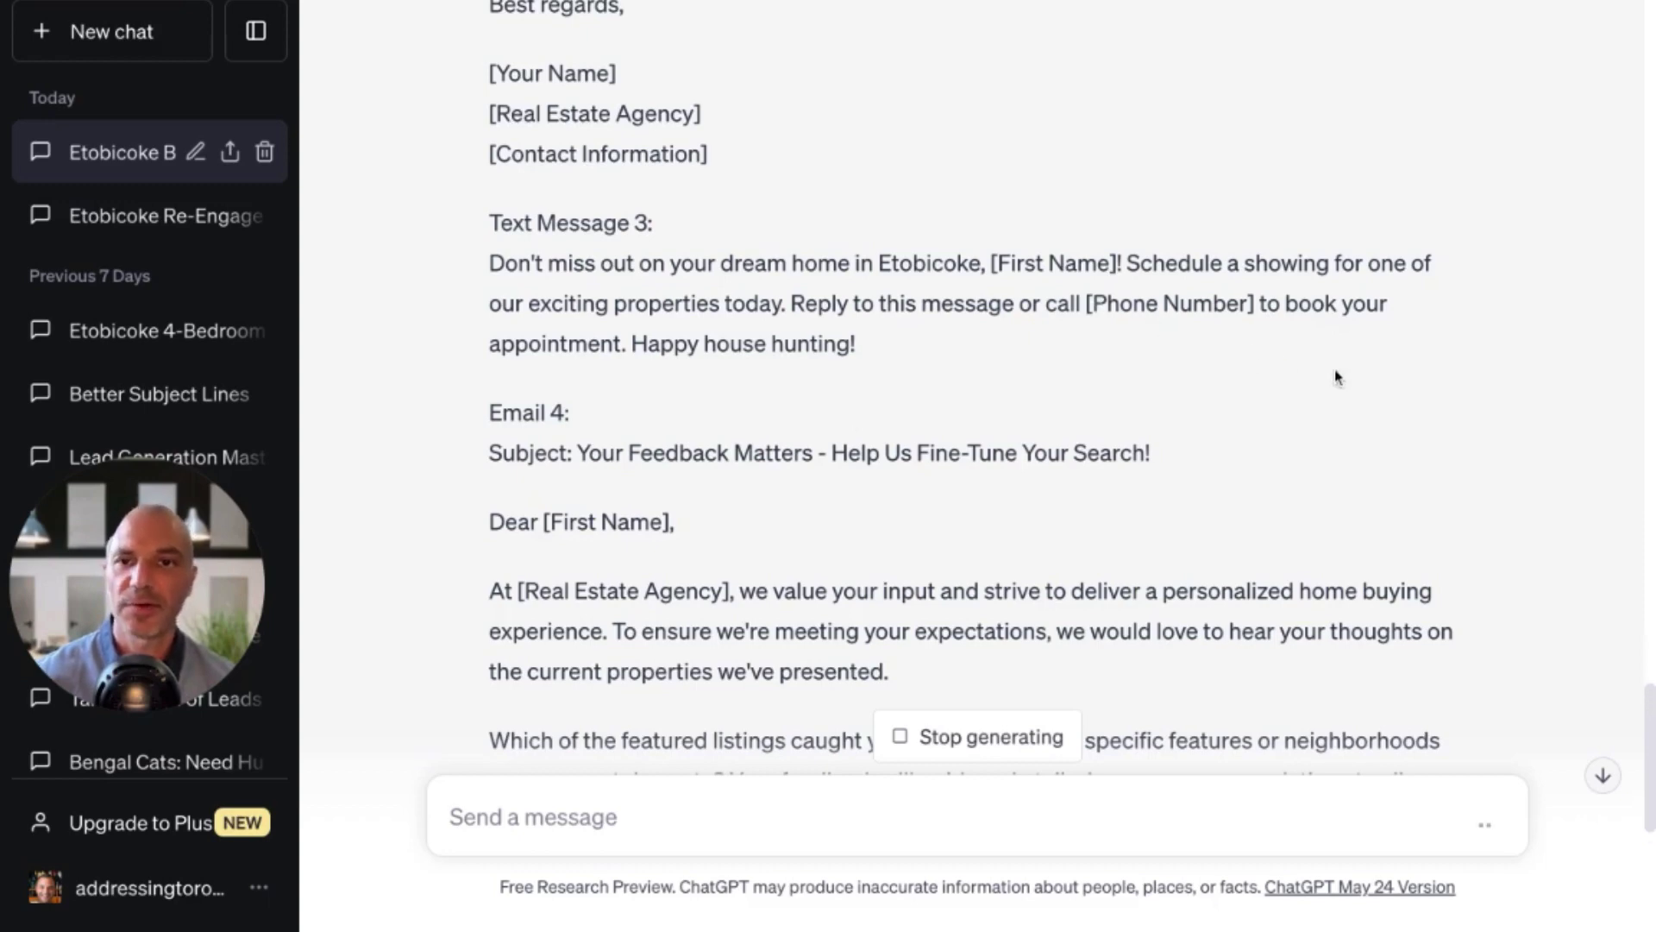
- Review Email 4, the feedback Text Message 4, and Email 5's Etobicoke insider tips
{"action": "scroll", "coordinate": [1464, 486], "scroll_direction": "down", "scroll_amount": 3}
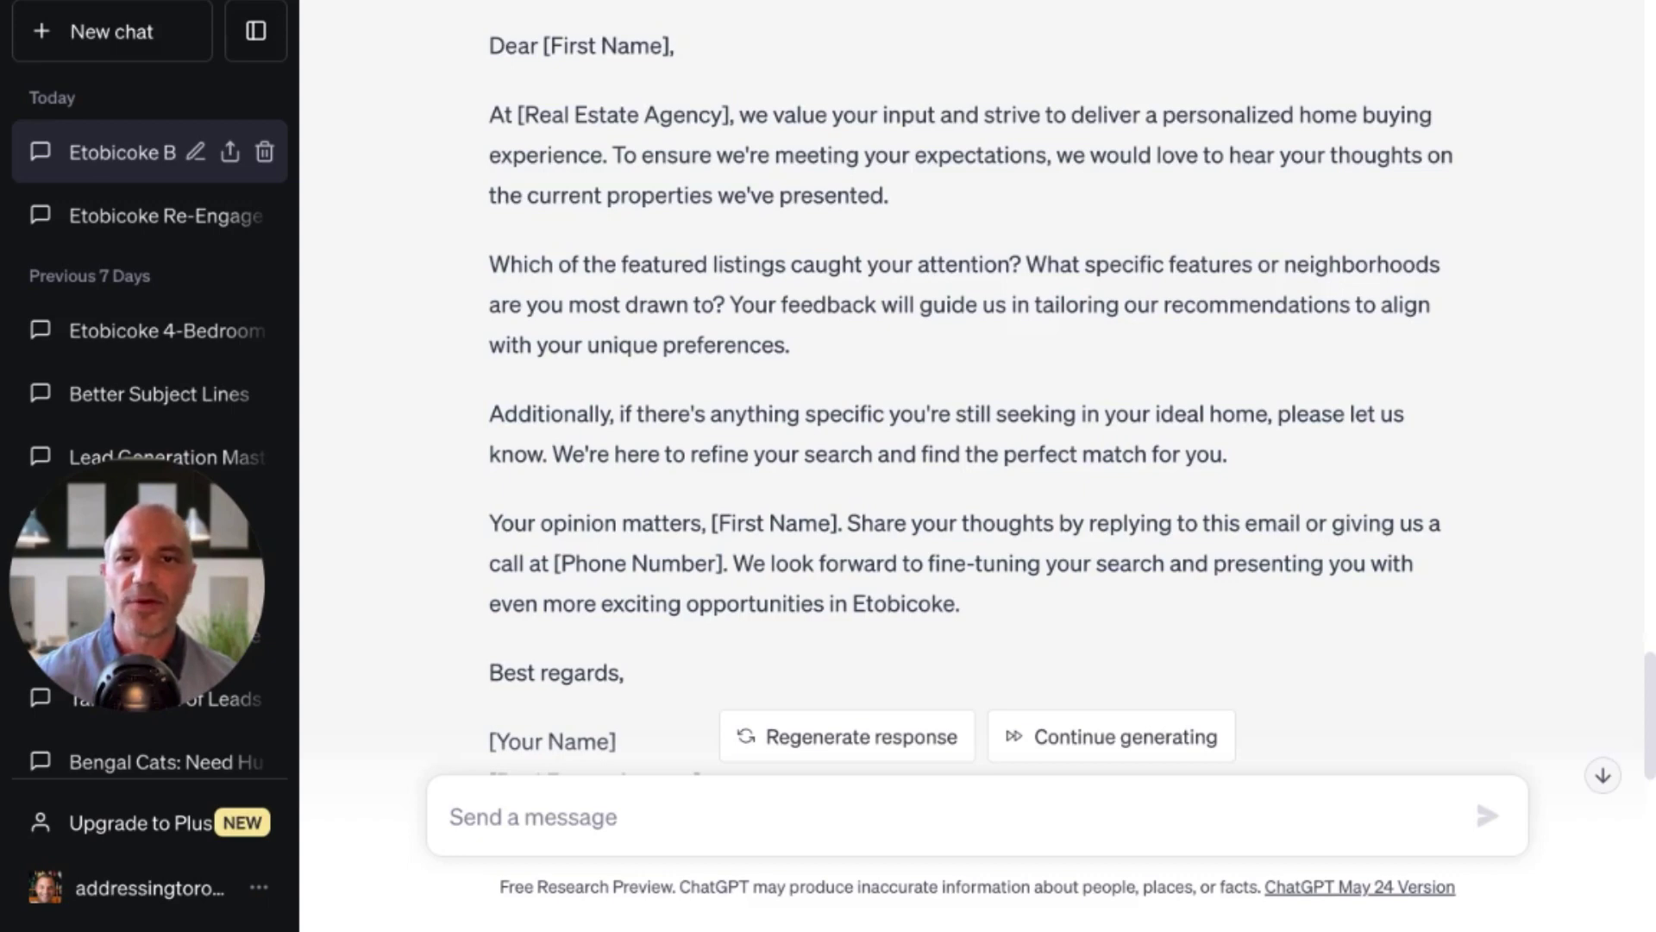
{"action": "scroll", "coordinate": [972, 388], "scroll_direction": "down", "scroll_amount": 2}
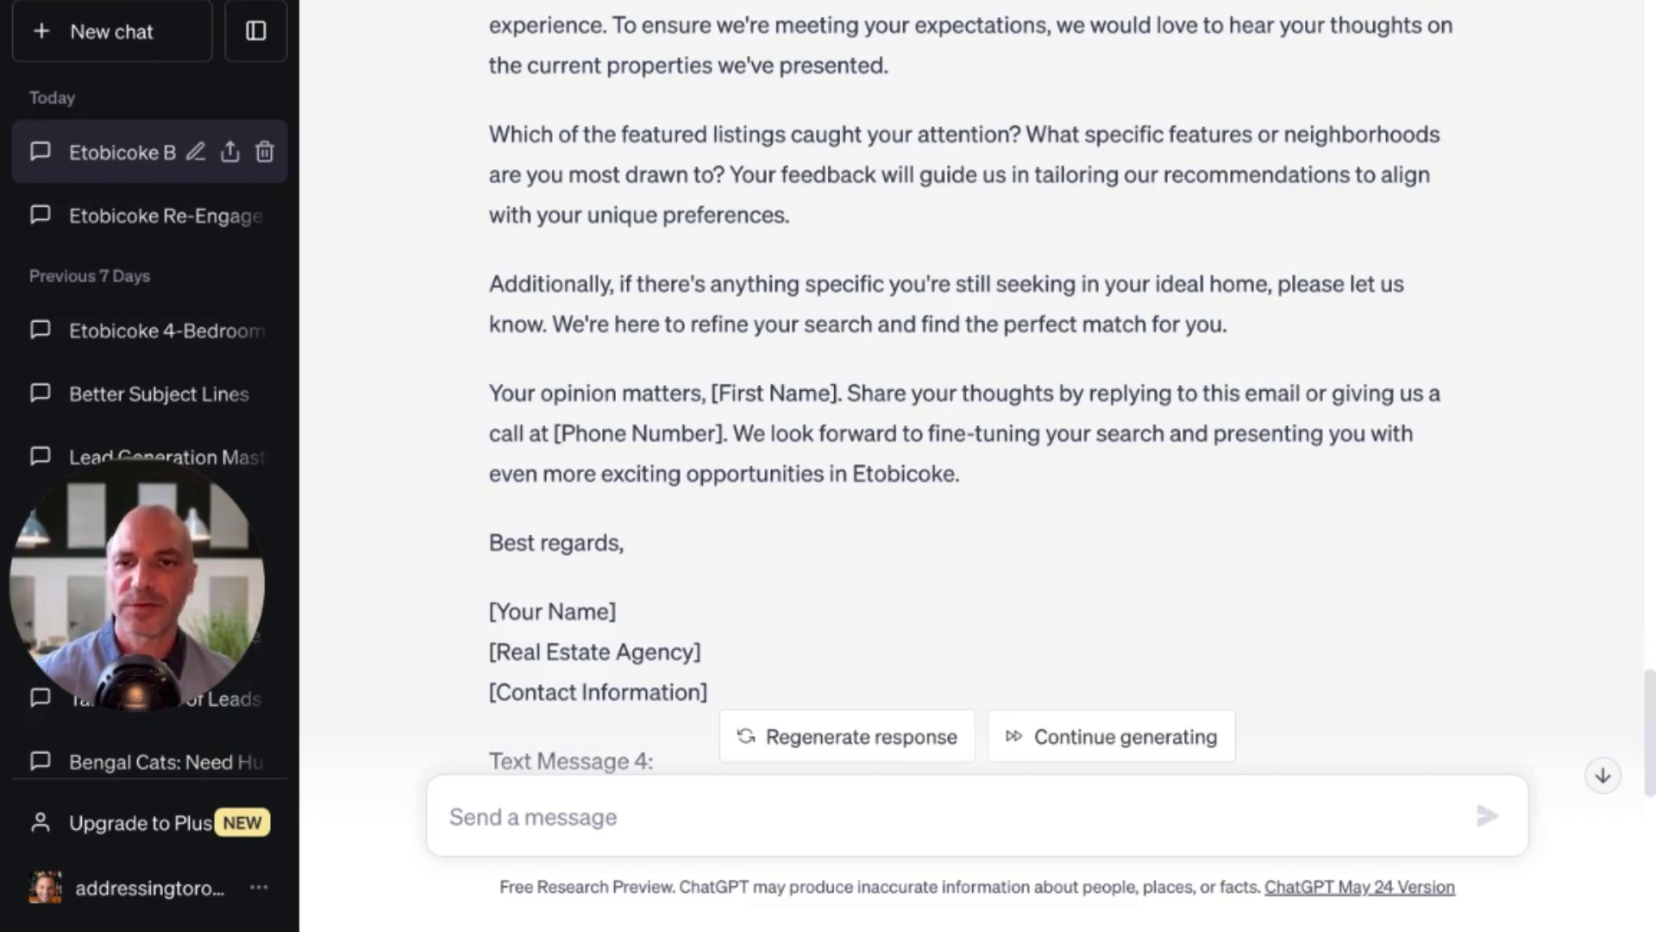
{"action": "scroll", "coordinate": [1602, 608], "scroll_direction": "down", "scroll_amount": 1}
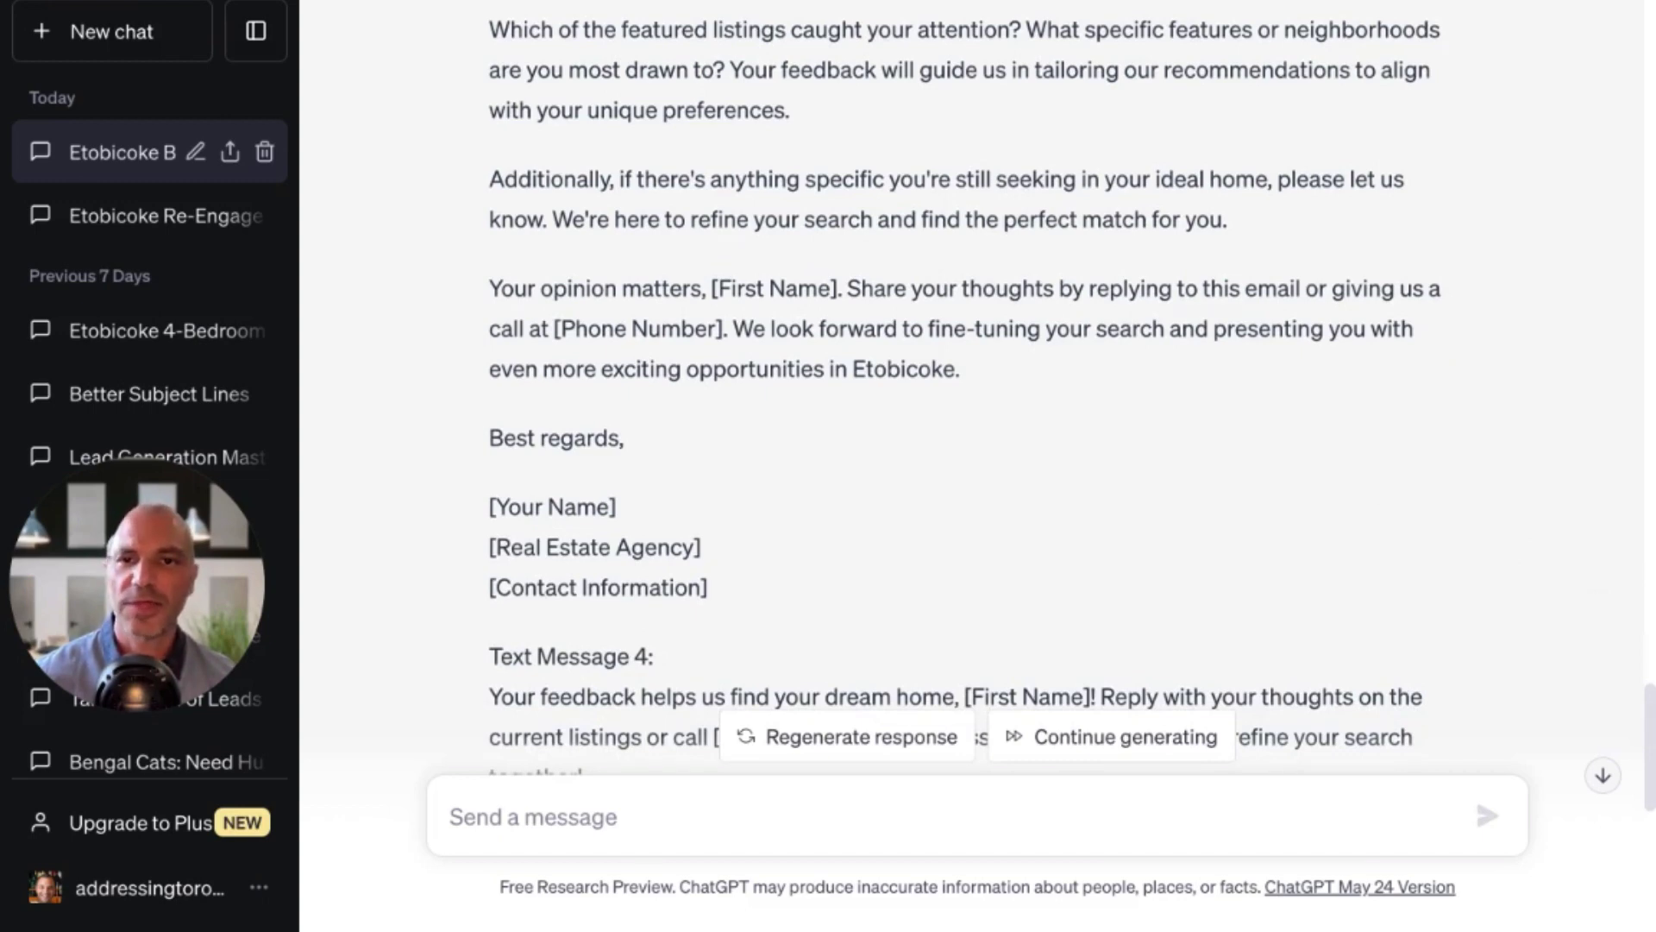
{"action": "scroll", "coordinate": [975, 414], "scroll_direction": "down", "scroll_amount": 1}
{"action": "scroll", "coordinate": [1604, 621], "scroll_direction": "down", "scroll_amount": 4}
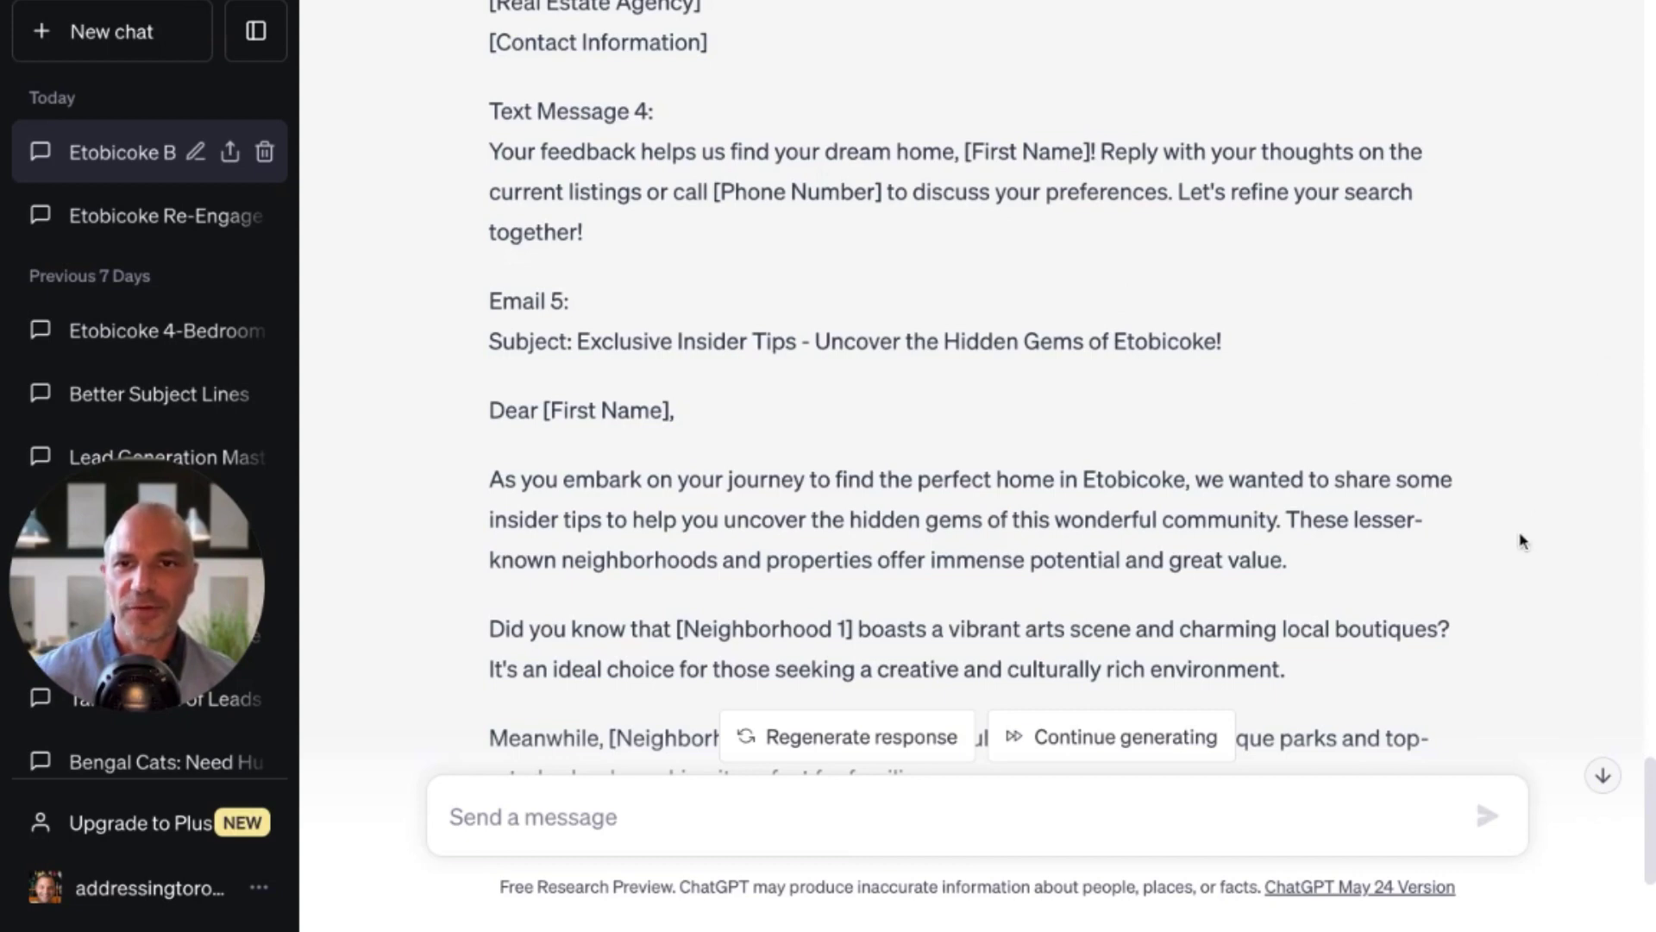
{"action": "scroll", "coordinate": [1518, 542], "scroll_direction": "down", "scroll_amount": 3}
{"action": "scroll", "coordinate": [1516, 541], "scroll_direction": "down", "scroll_amount": 1}
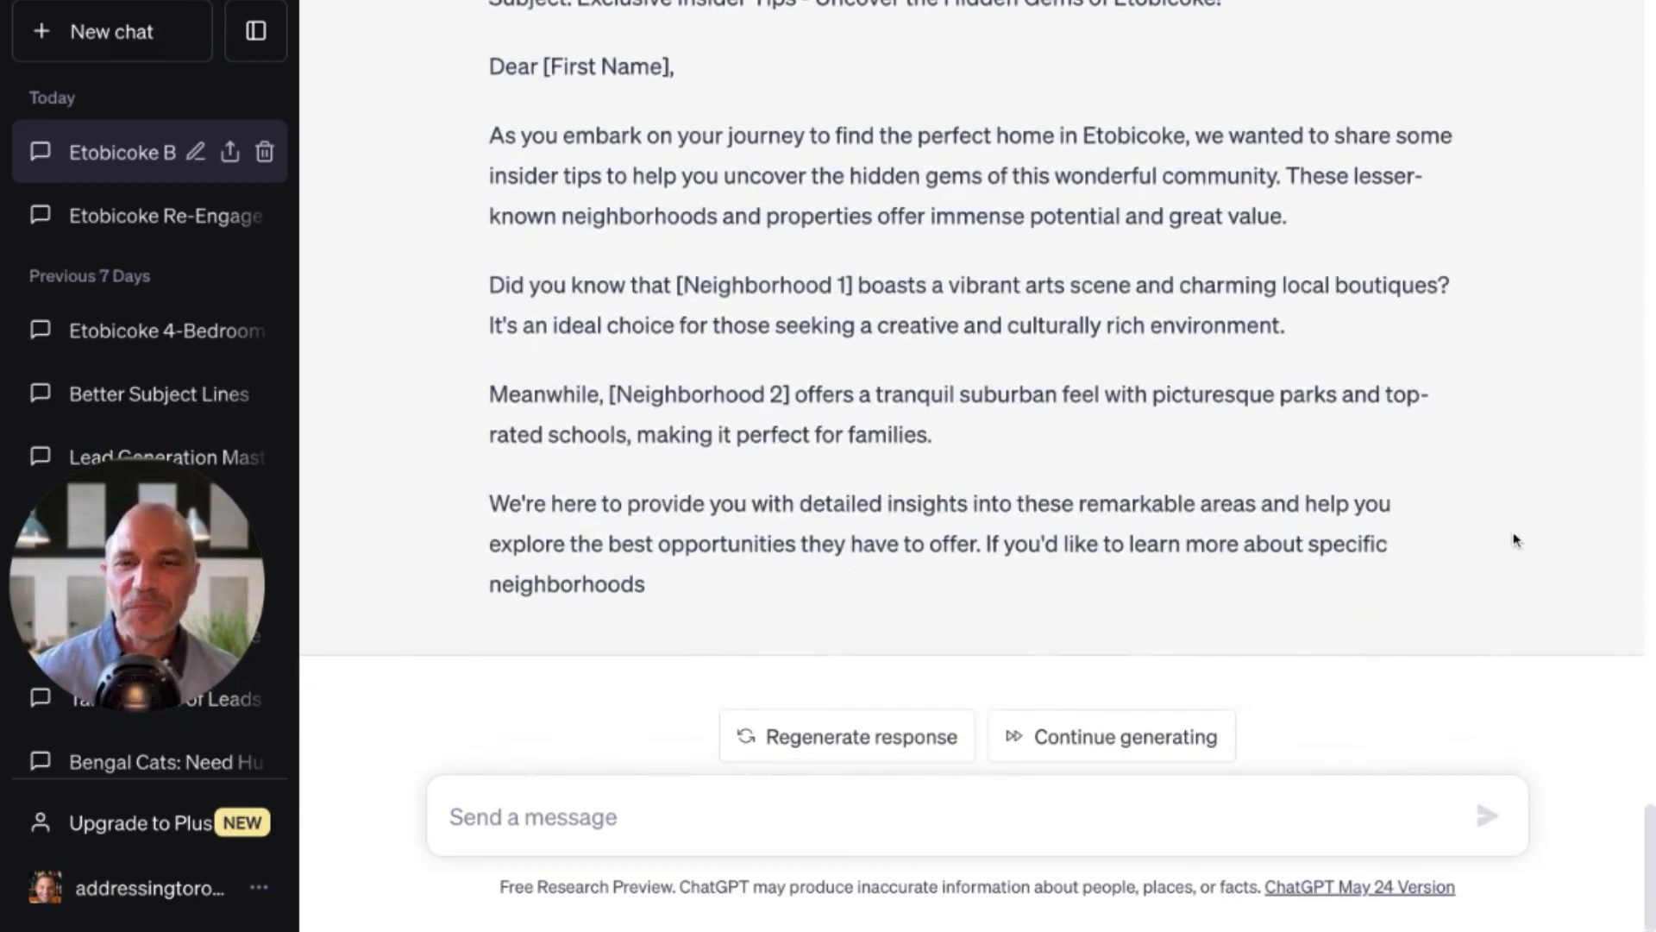